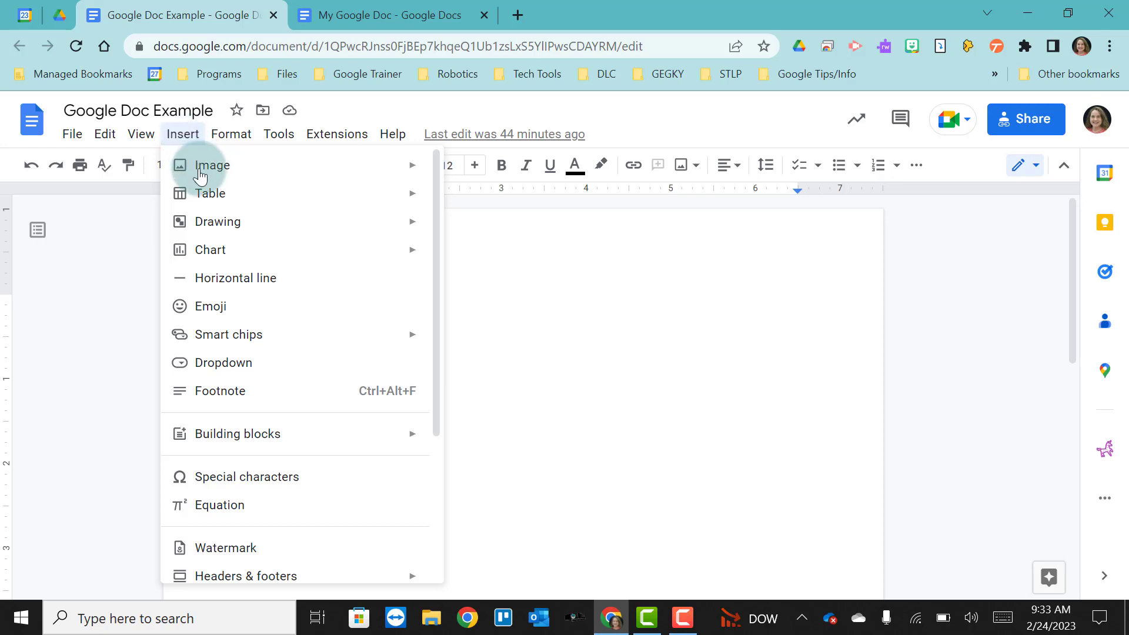
Insert the Tiger image from the computer's Pictures folder below the "Google Doc Example" heading.
{"action": "mouse_move", "coordinate": [201, 175]}
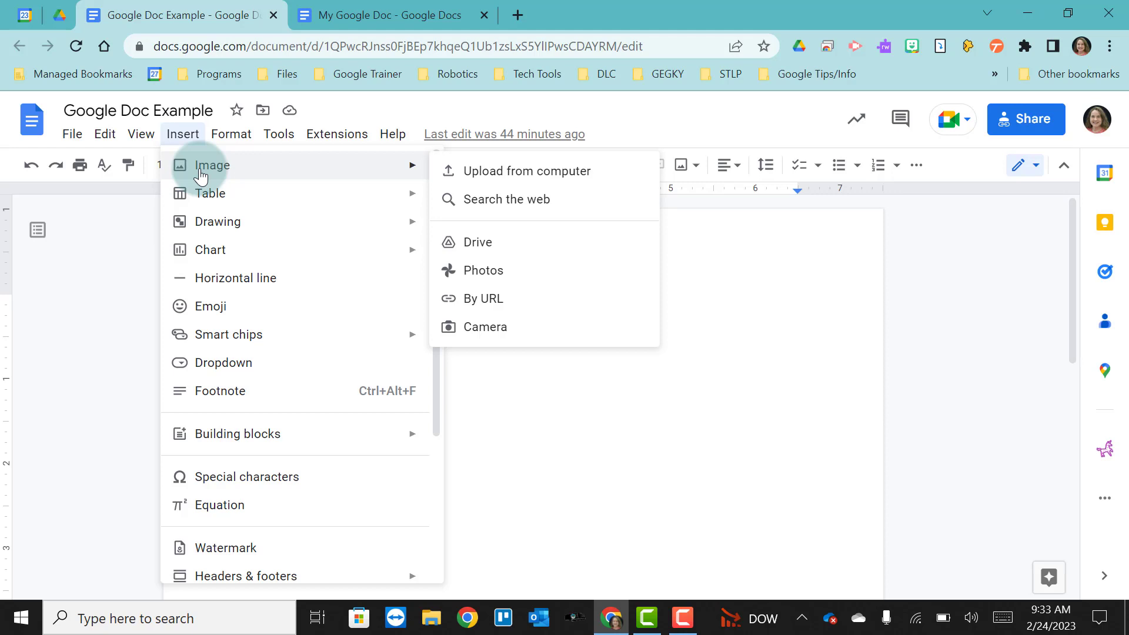
{"action": "left_click", "coordinate": [465, 184]}
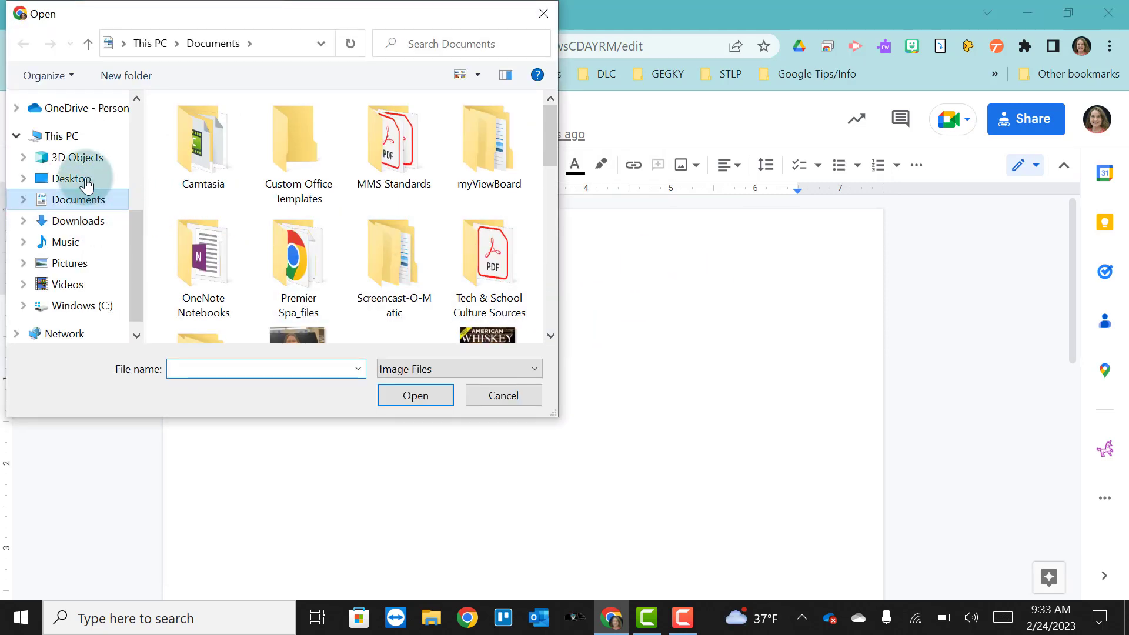
{"action": "left_click", "coordinate": [69, 270]}
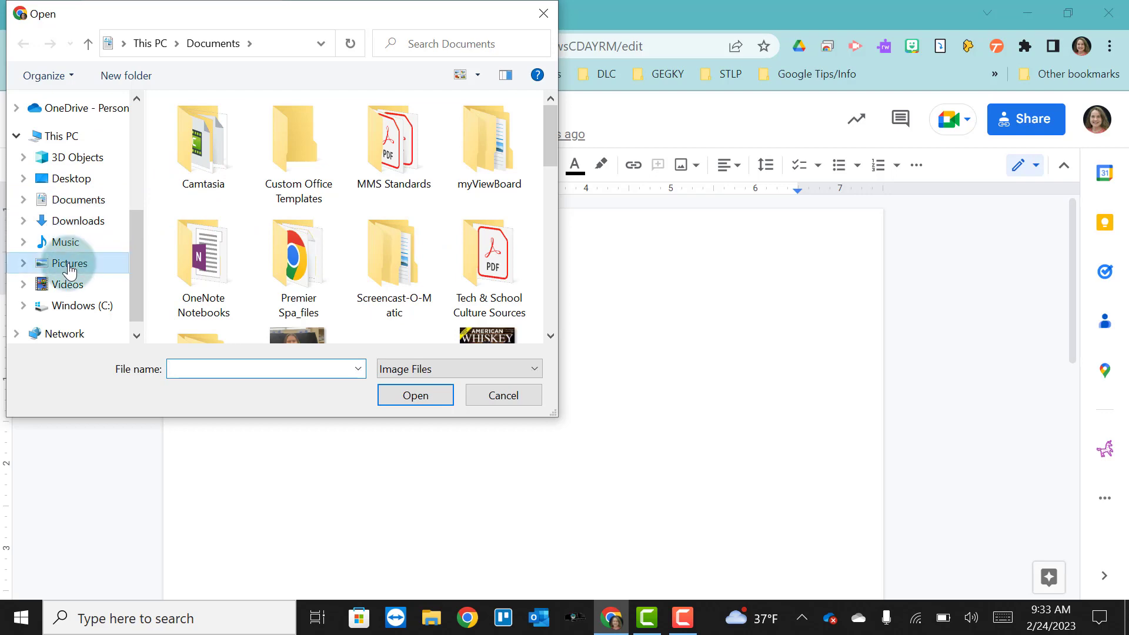
{"action": "scroll", "coordinate": [335, 212], "scroll_direction": "down", "scroll_amount": 3}
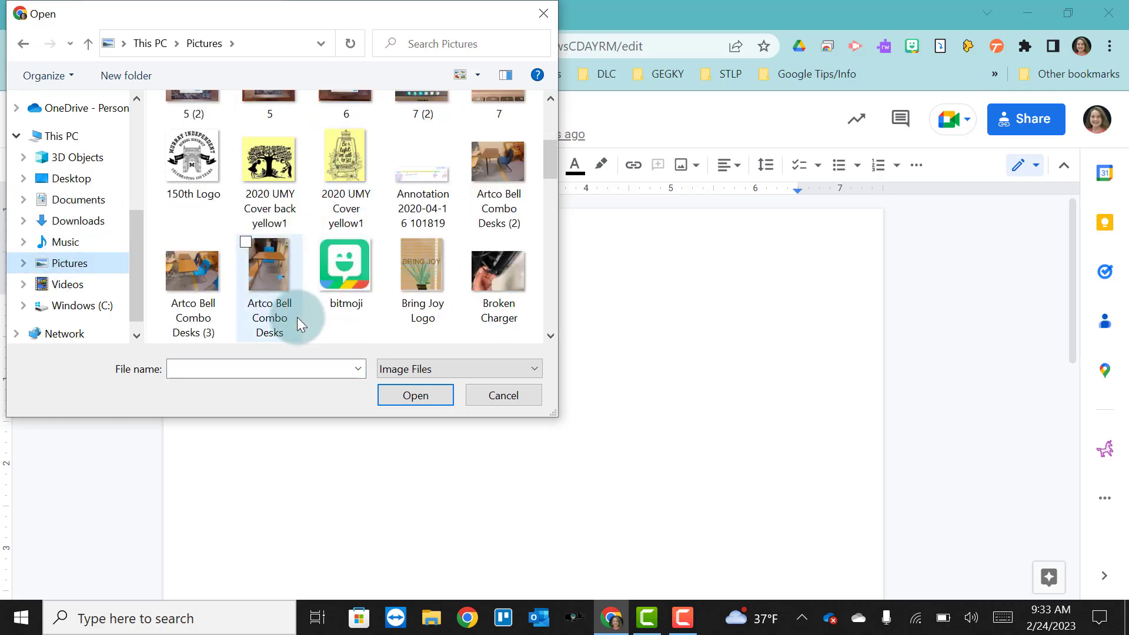
{"action": "scroll", "coordinate": [298, 318], "scroll_direction": "down", "scroll_amount": 20}
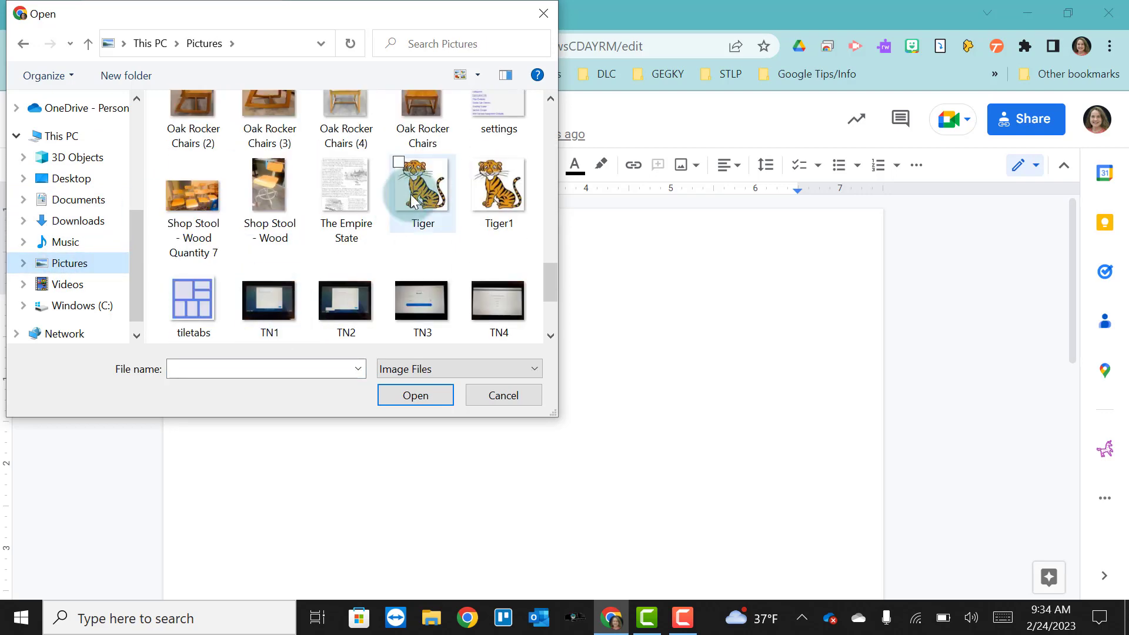
{"action": "left_click", "coordinate": [414, 201]}
{"action": "left_click", "coordinate": [404, 396]}
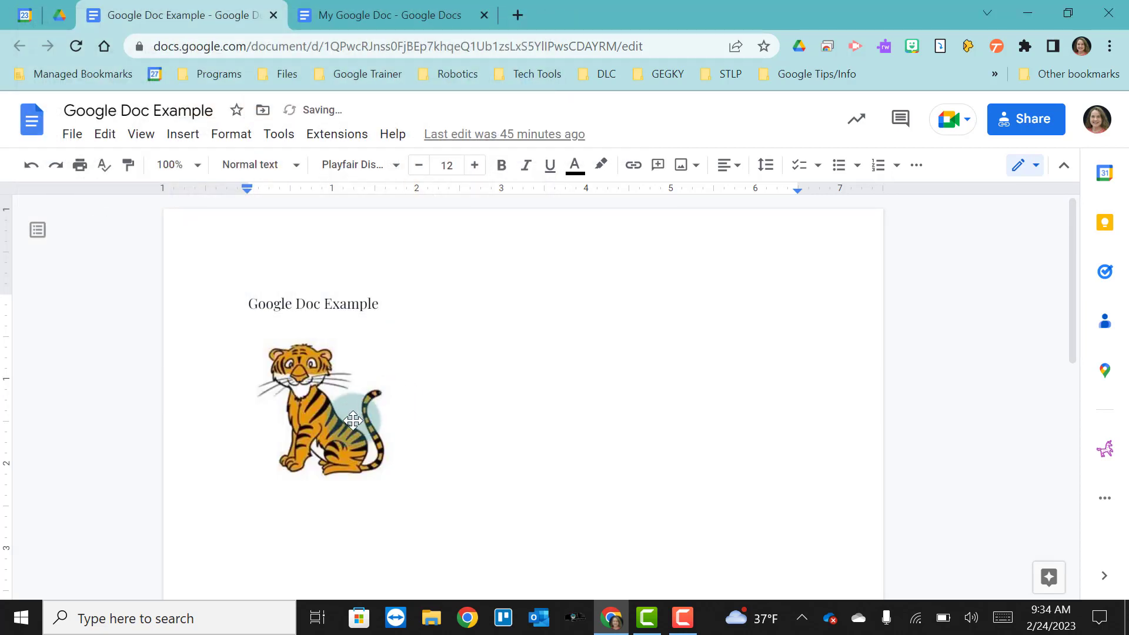
Enlarge the cartoon tiger image to about 2.1 inches wide, centre it on the page, and start a new line beneath it.
{"action": "left_click", "coordinate": [381, 465]}
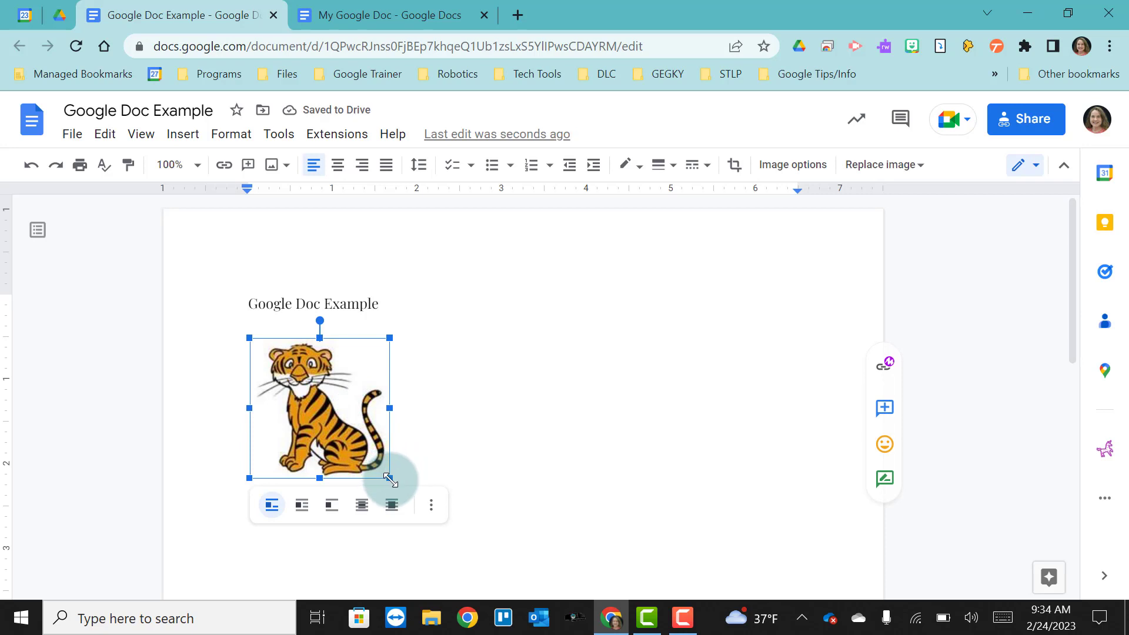
{"action": "left_click_drag", "start_coordinate": [390, 478], "coordinate": [429, 517]}
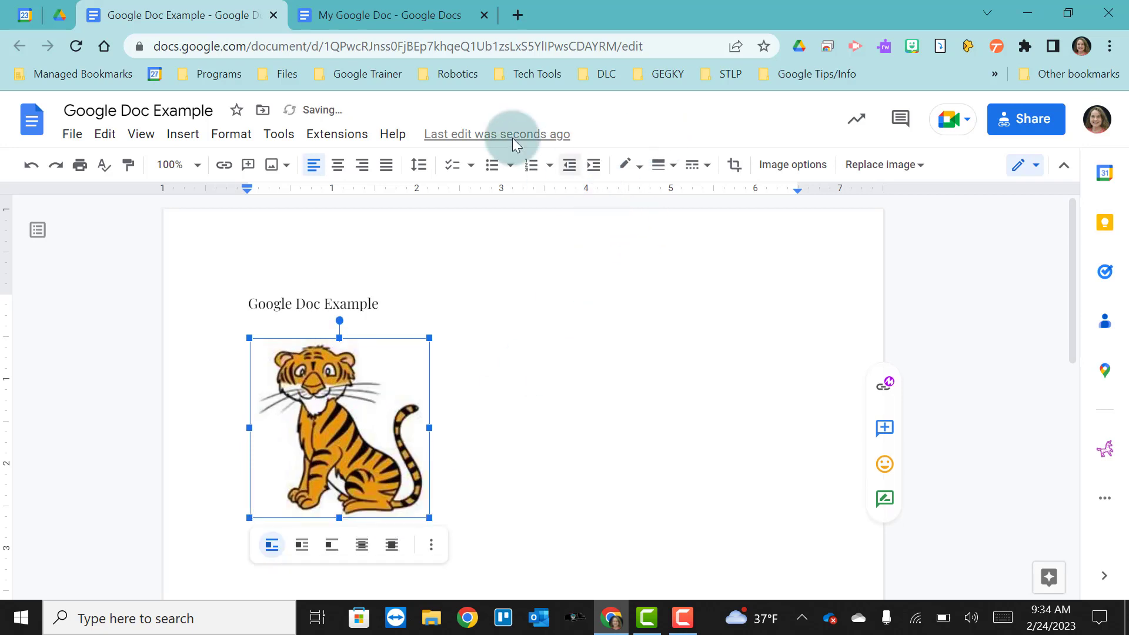
{"action": "left_click", "coordinate": [339, 167]}
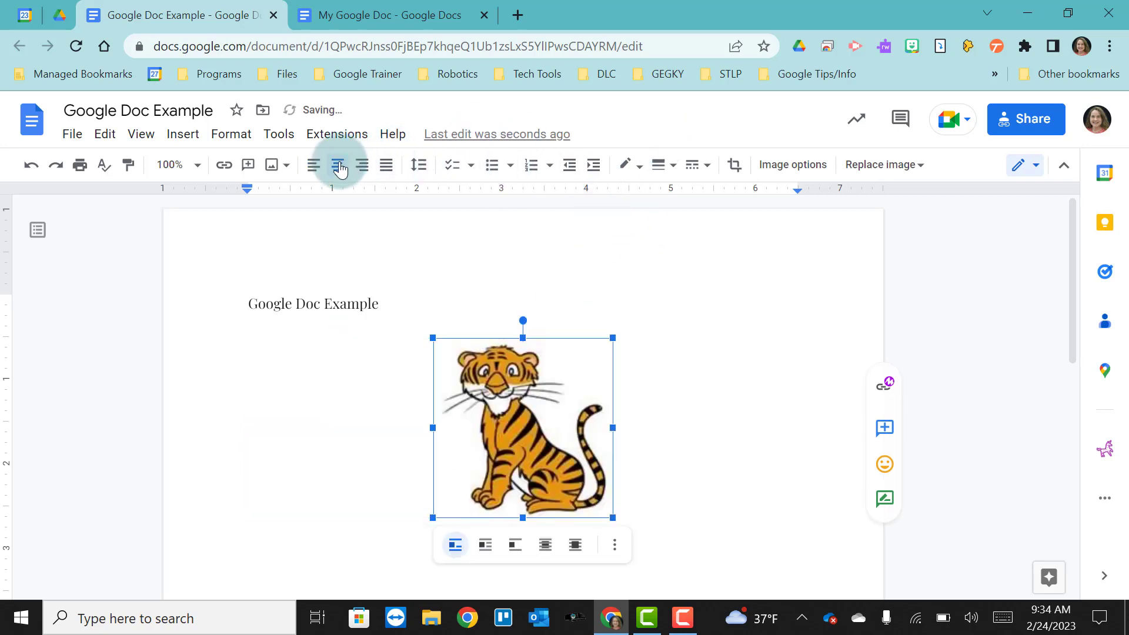
{"action": "left_click", "coordinate": [647, 493]}
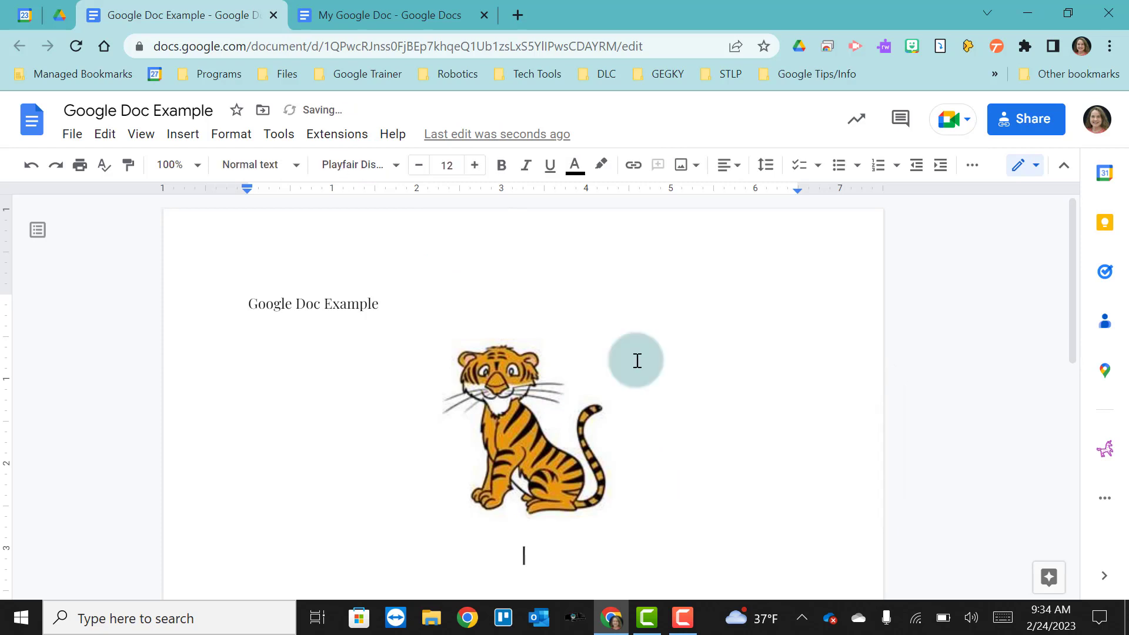
Search the web for "Tiger" images and insert the photo of the tiger lying in the grass below the cartoon tiger.
{"action": "left_click", "coordinate": [183, 134]}
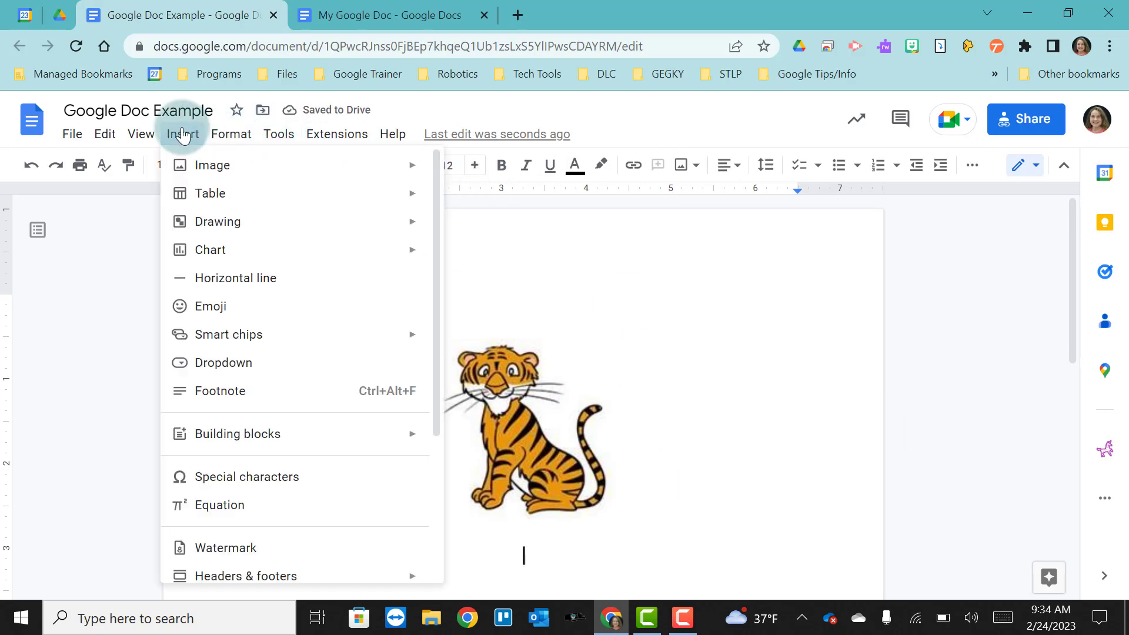
{"action": "mouse_move", "coordinate": [381, 166]}
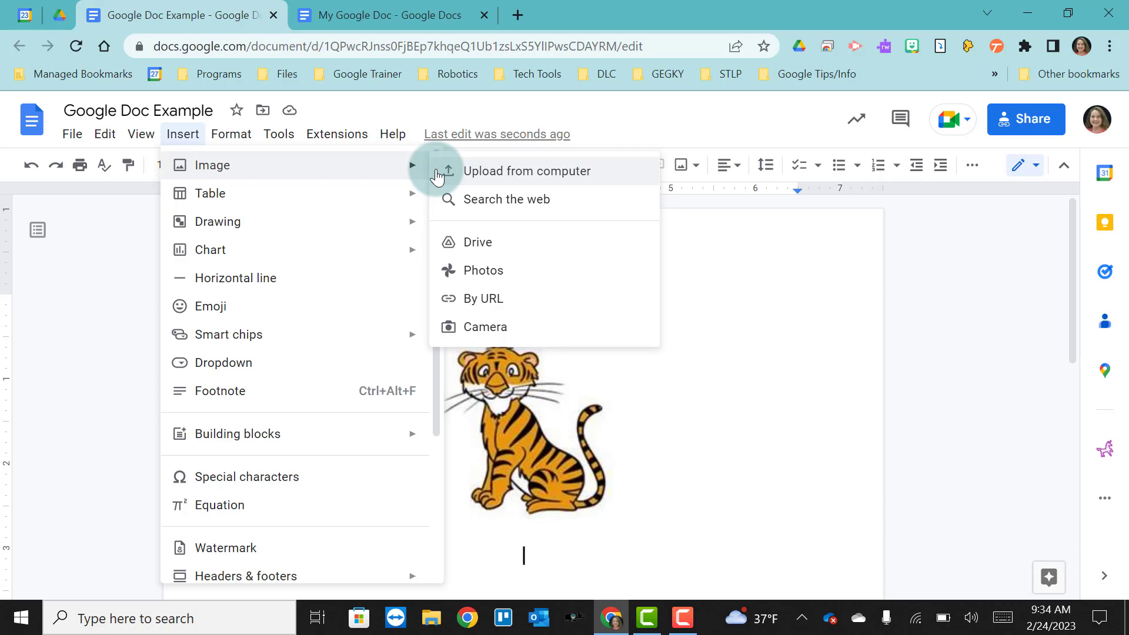
{"action": "left_click", "coordinate": [474, 206]}
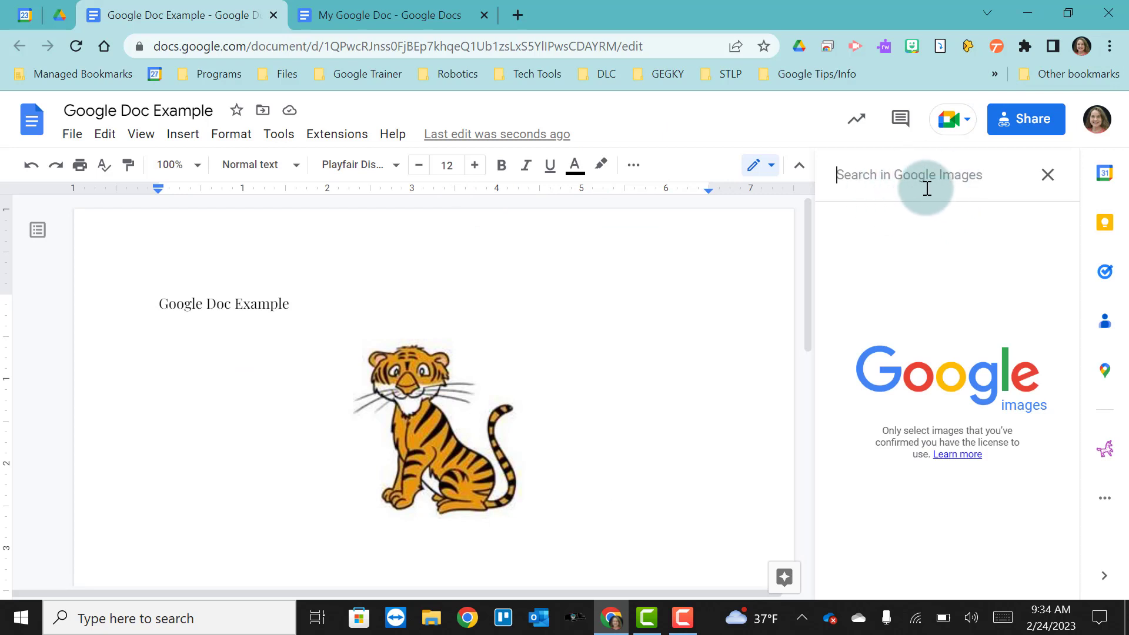
{"action": "type", "text": "Tiger"}
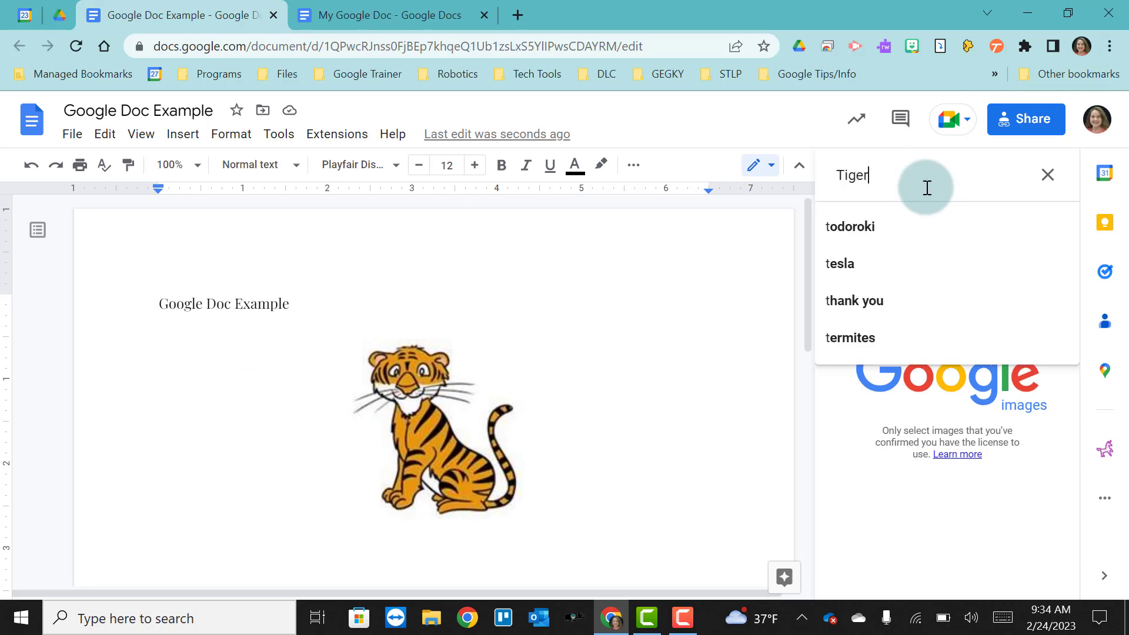
{"action": "key", "text": "Return"}
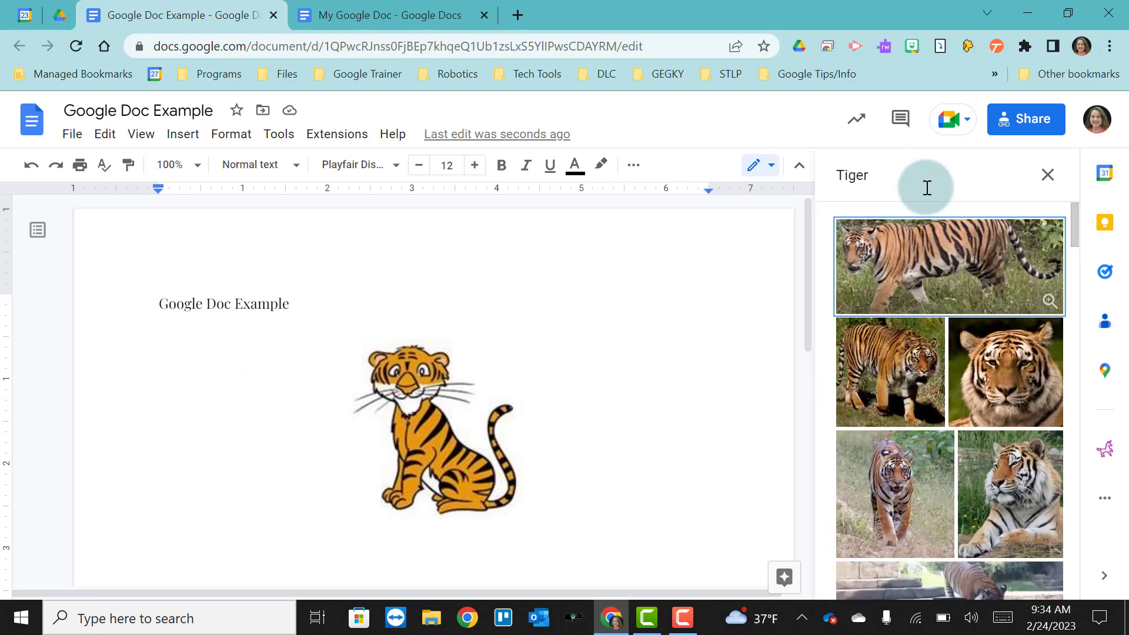
{"action": "scroll", "coordinate": [1000, 388], "scroll_direction": "down", "scroll_amount": 1}
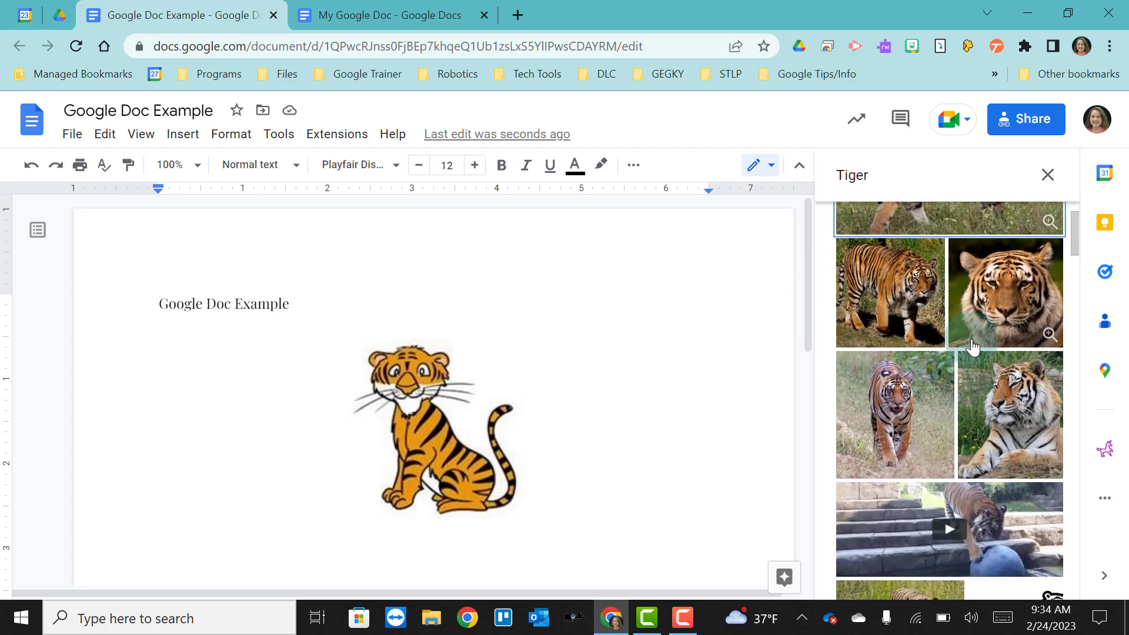
{"action": "left_click", "coordinate": [1013, 397]}
{"action": "left_click", "coordinate": [1013, 576]}
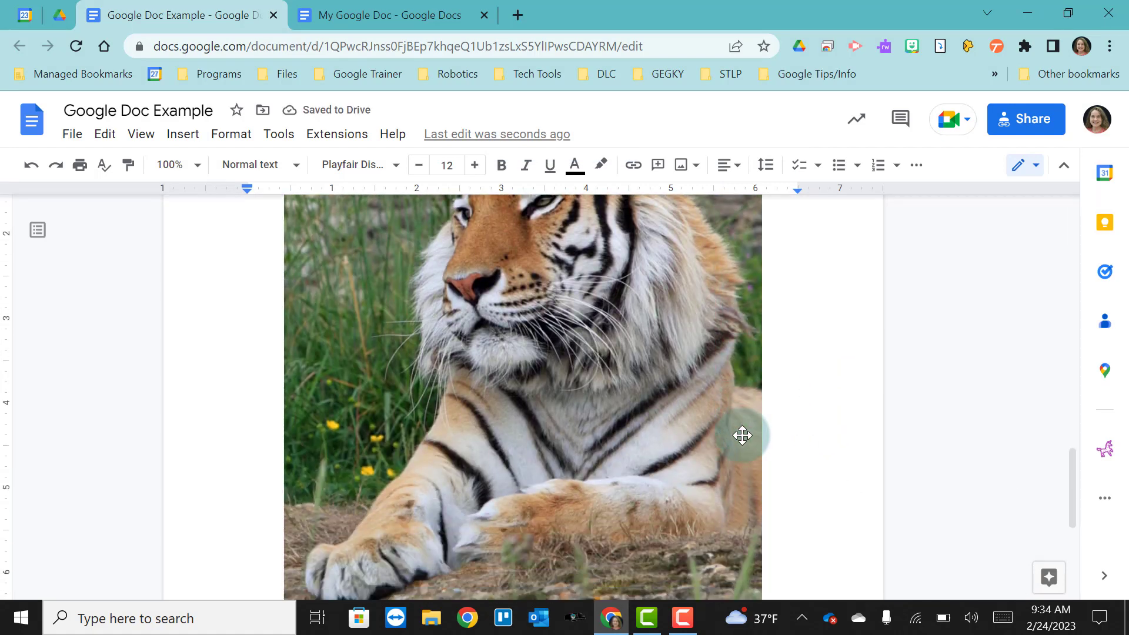
Insert last month's photo of the brown puppy lying on its bed from Google Drive's recent files, below the tiger photo.
{"action": "scroll", "coordinate": [743, 435], "scroll_direction": "down", "scroll_amount": 3}
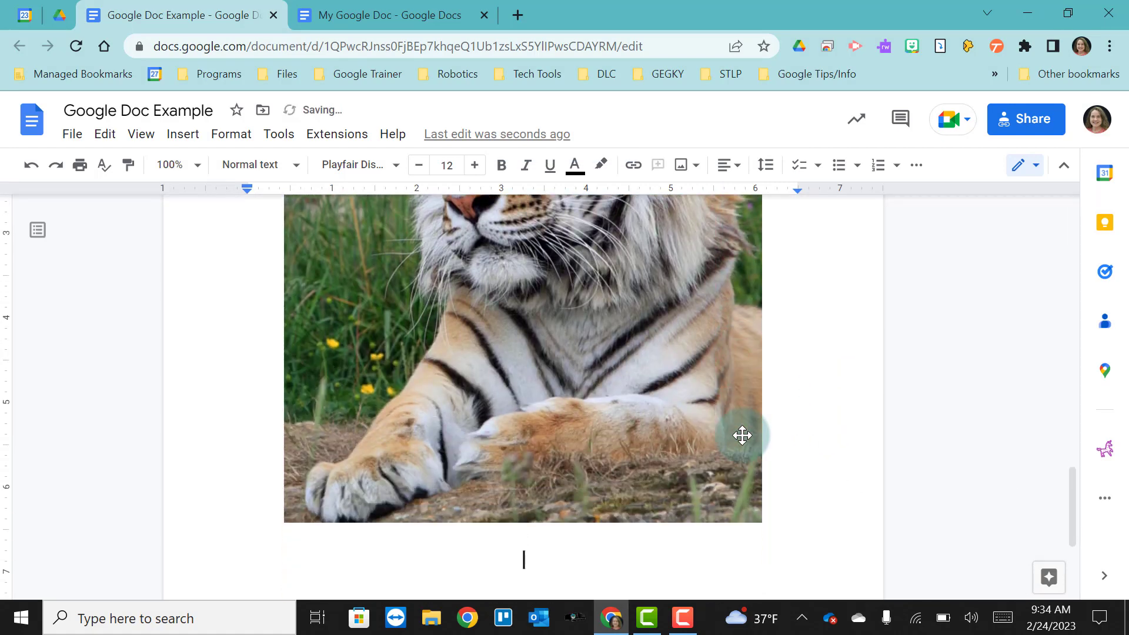
{"action": "left_click", "coordinate": [183, 135]}
{"action": "mouse_move", "coordinate": [188, 164]}
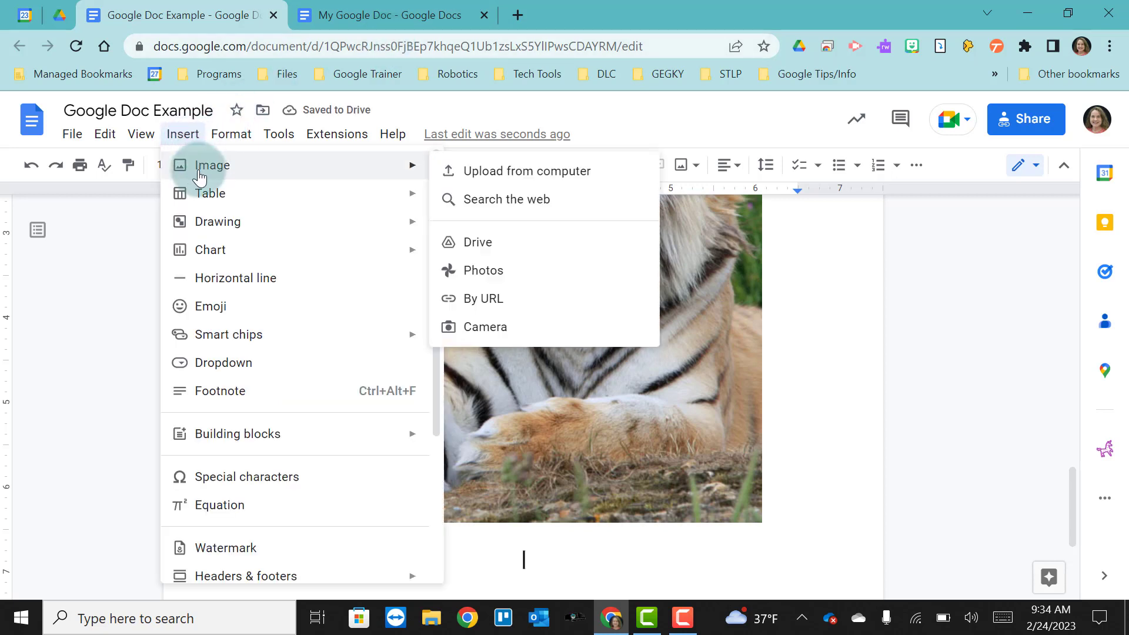
{"action": "left_click", "coordinate": [459, 242]}
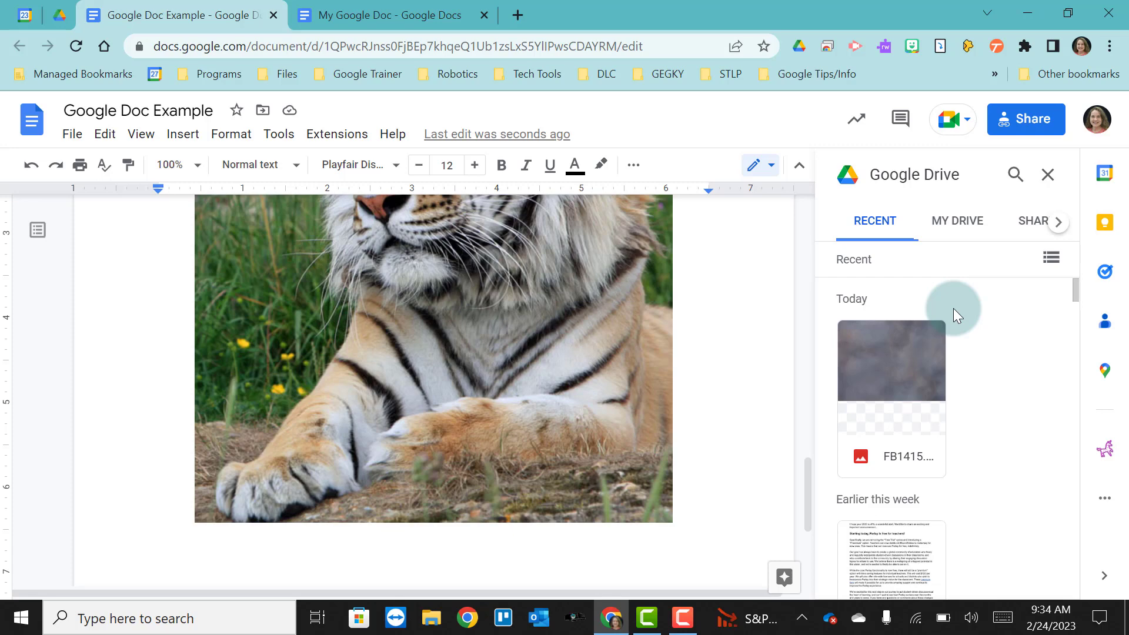
{"action": "scroll", "coordinate": [912, 373], "scroll_direction": "down", "scroll_amount": 8}
{"action": "scroll", "coordinate": [912, 373], "scroll_direction": "down", "scroll_amount": 3}
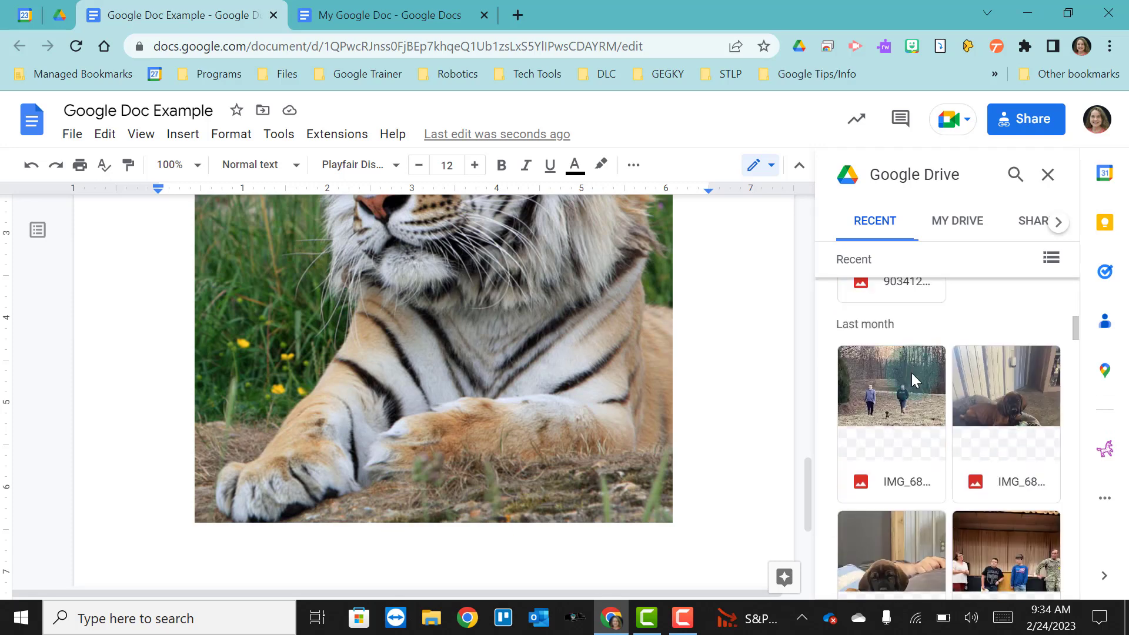
{"action": "left_click", "coordinate": [1004, 357]}
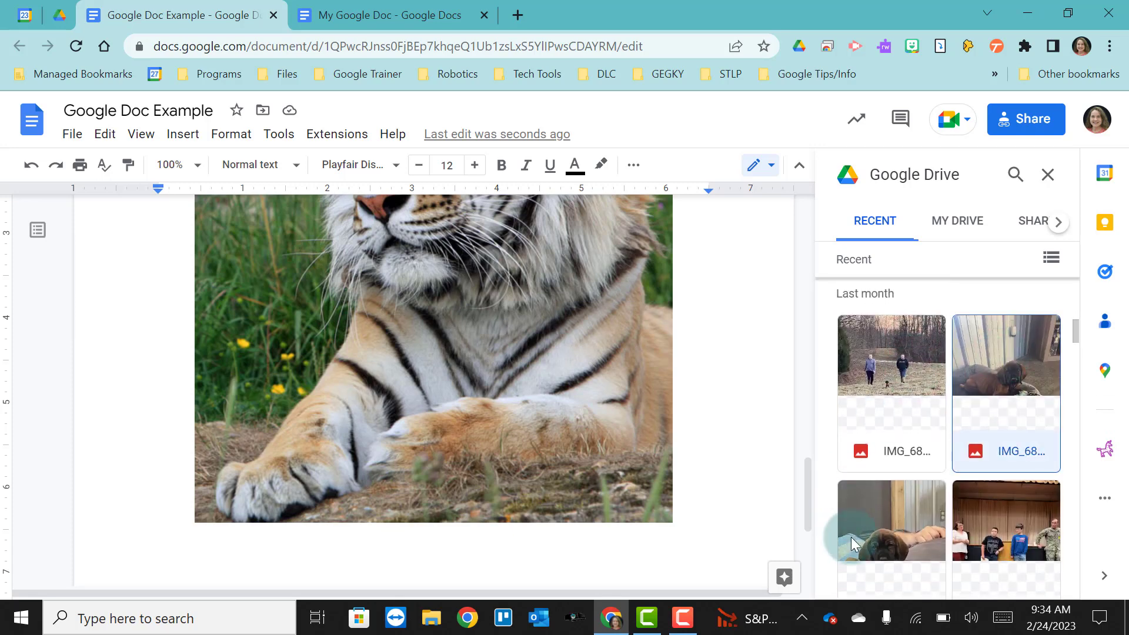
{"action": "left_click", "coordinate": [1030, 574]}
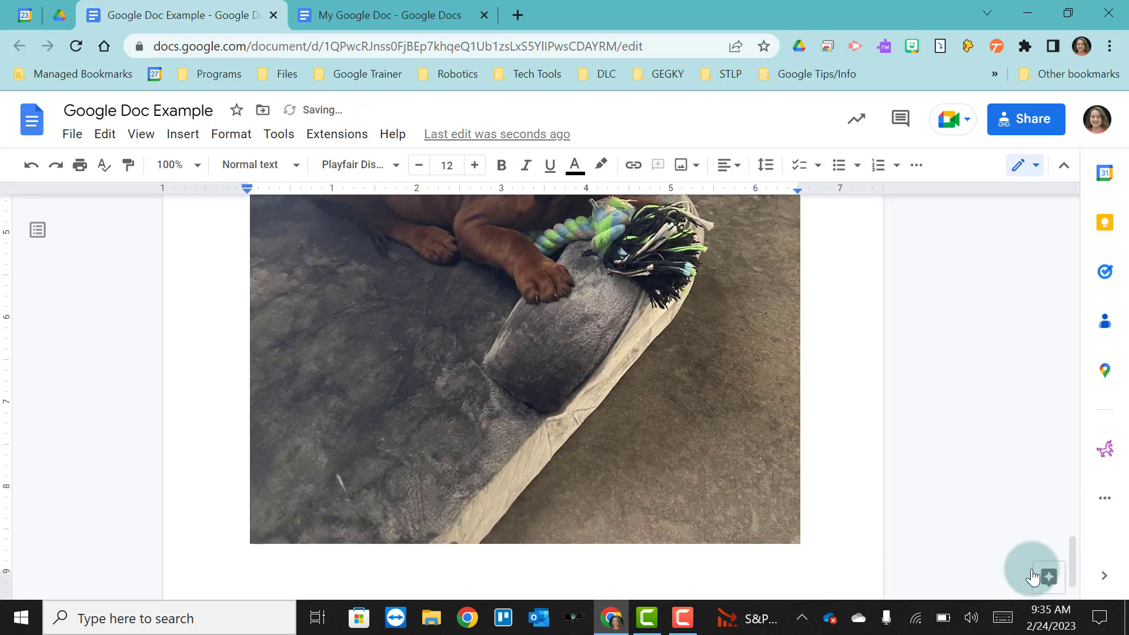
Allow camera access, take a webcam snapshot, and insert it below the puppy photo.
{"action": "left_click", "coordinate": [182, 135]}
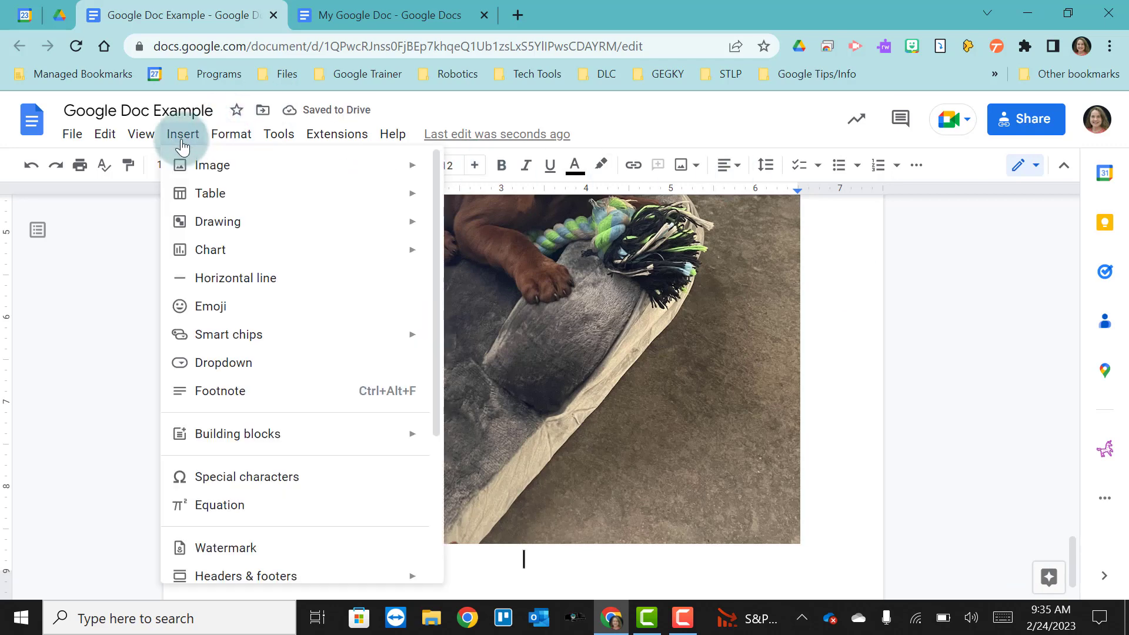
{"action": "mouse_move", "coordinate": [414, 165]}
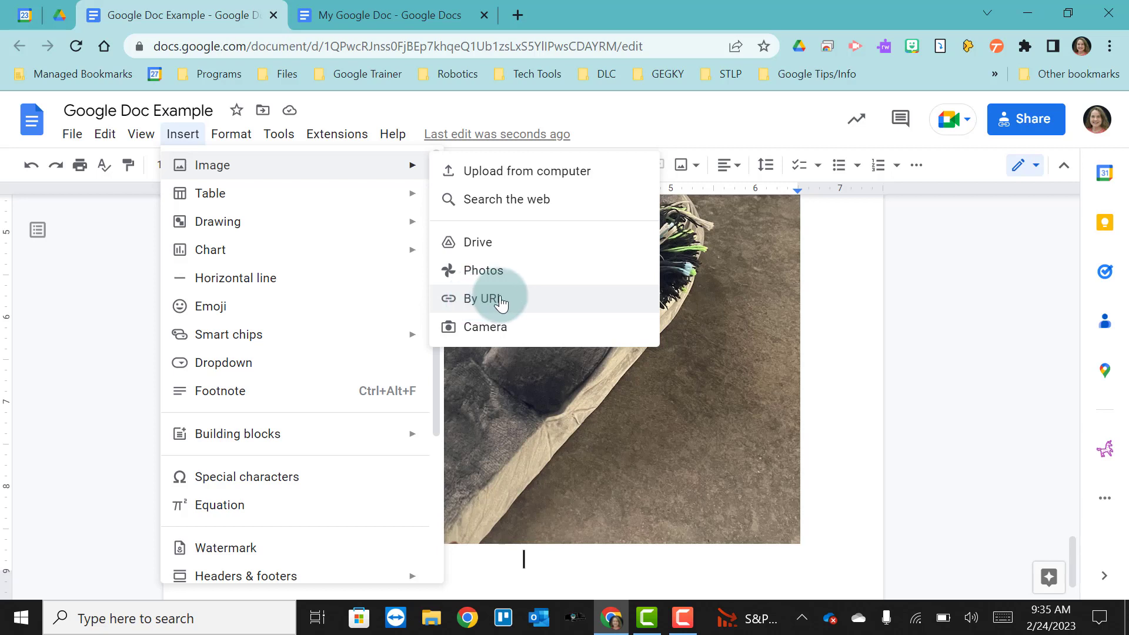
{"action": "left_click", "coordinate": [492, 338]}
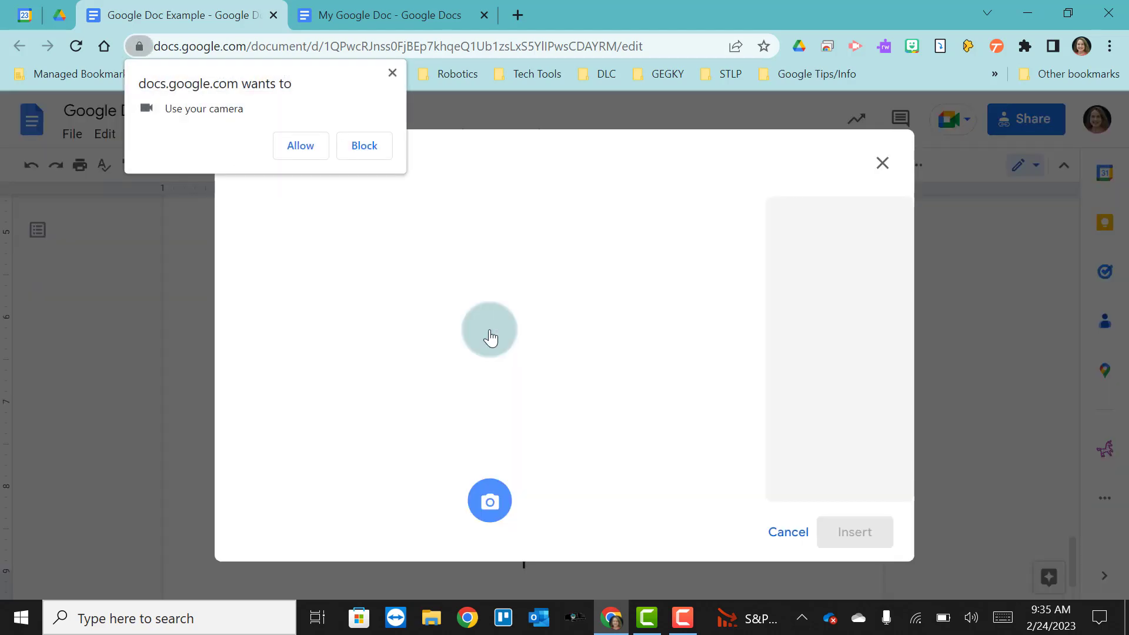
{"action": "left_click", "coordinate": [297, 138]}
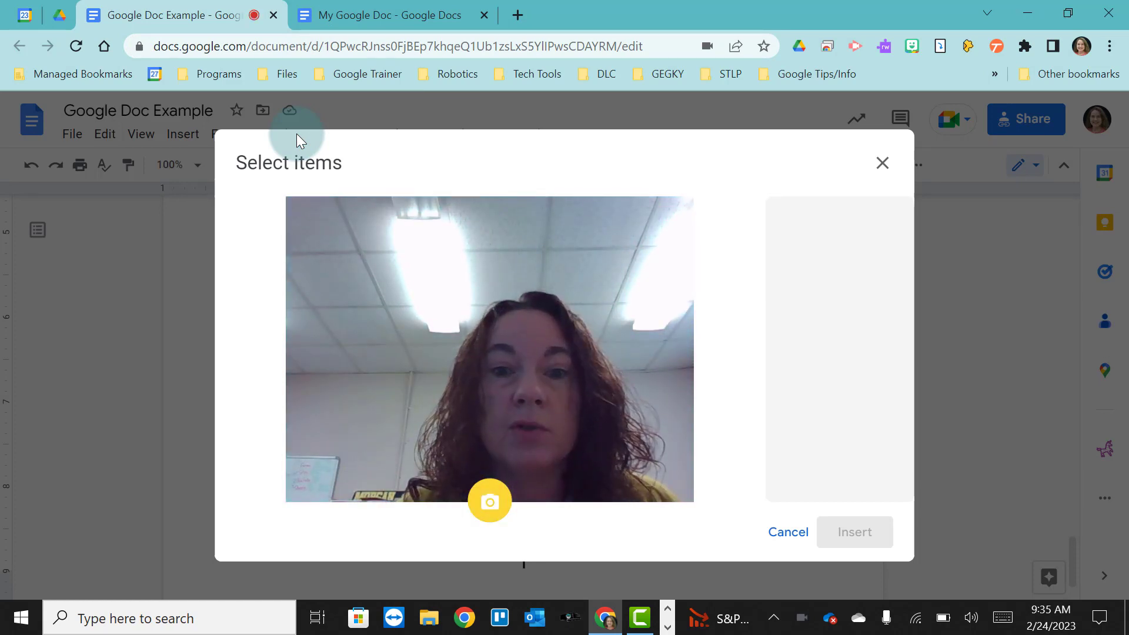
{"action": "left_click", "coordinate": [491, 504]}
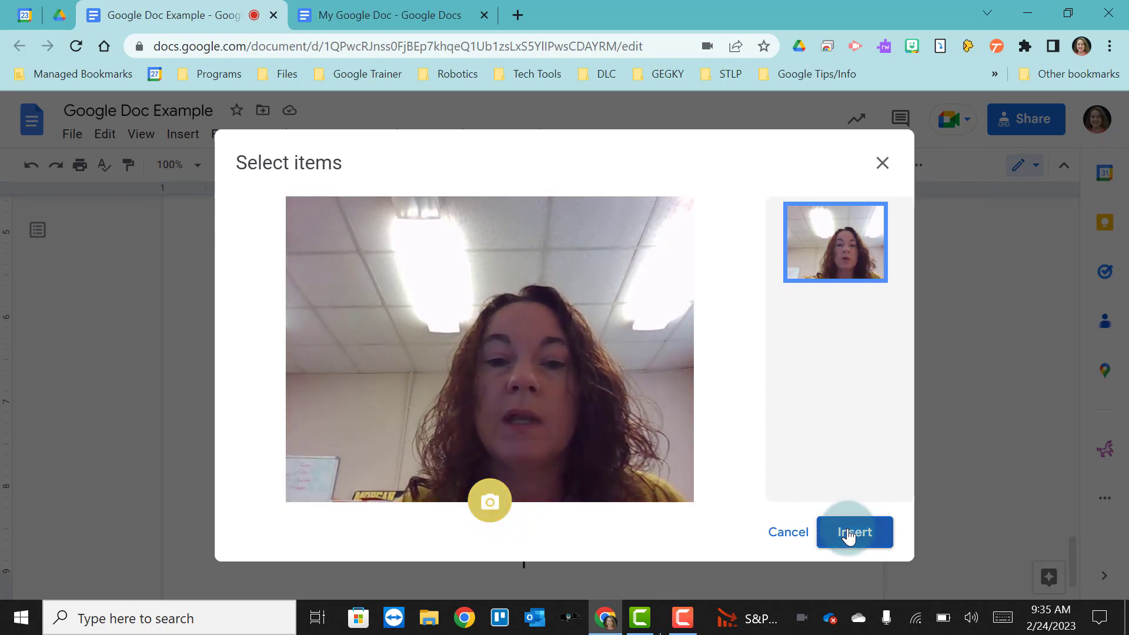
{"action": "left_click", "coordinate": [849, 533]}
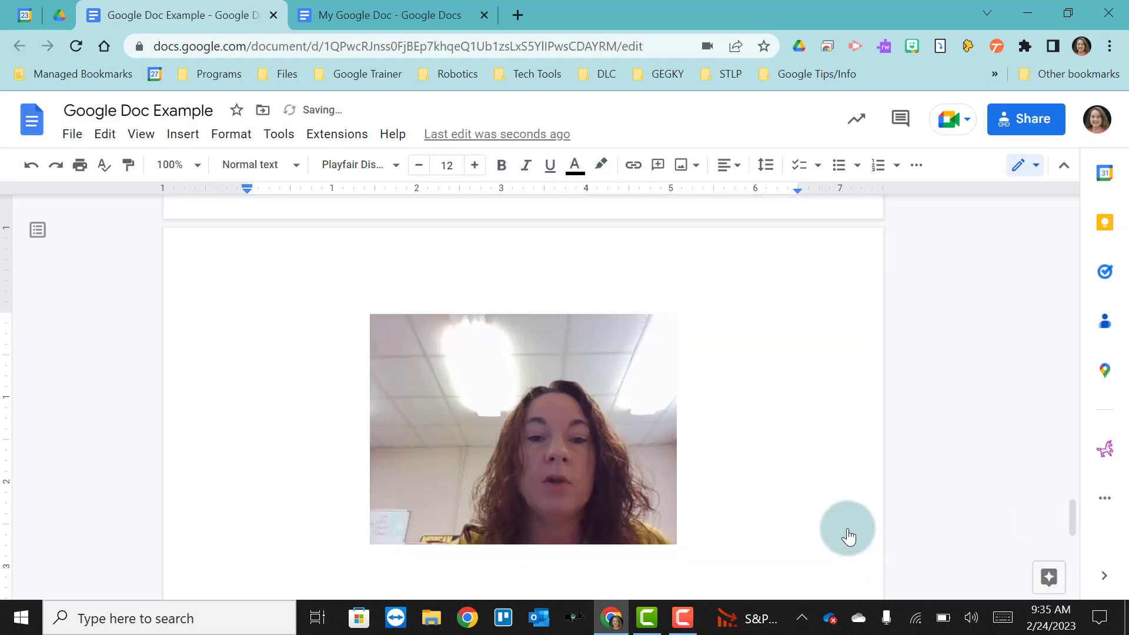
{"action": "left_click", "coordinate": [184, 134]}
{"action": "mouse_move", "coordinate": [199, 173]}
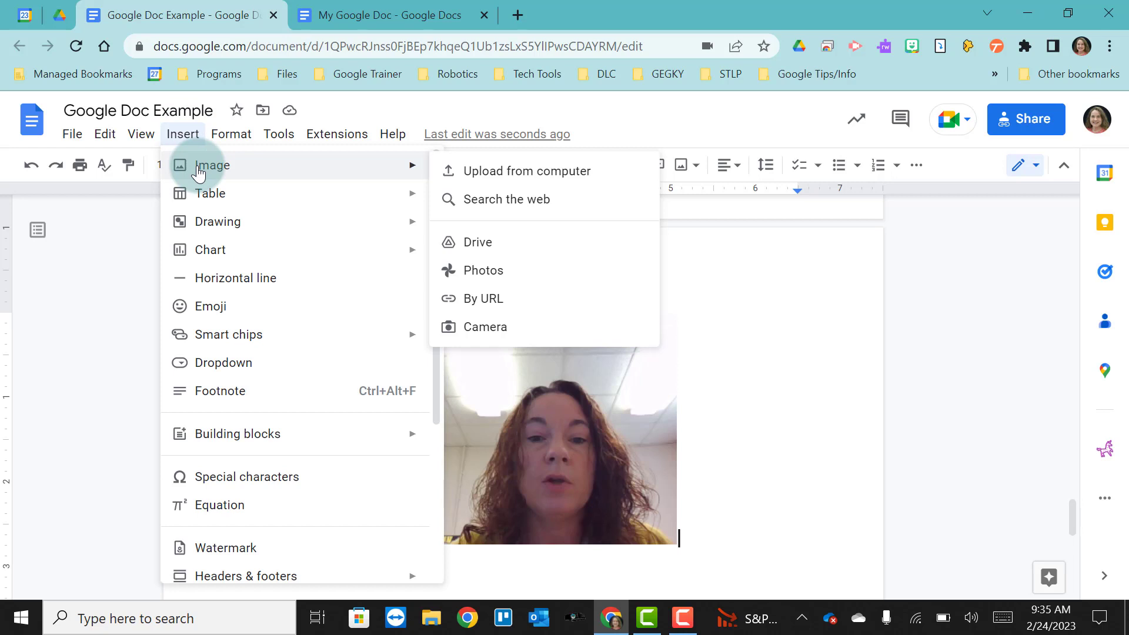
{"action": "mouse_move", "coordinate": [199, 201]}
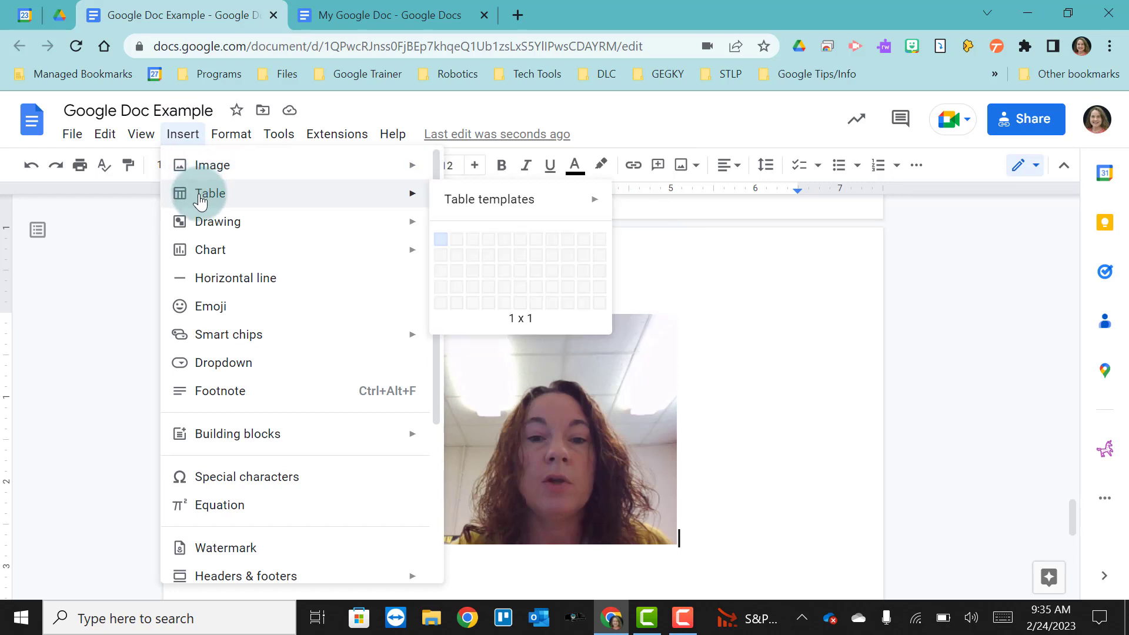
{"action": "mouse_move", "coordinate": [429, 226]}
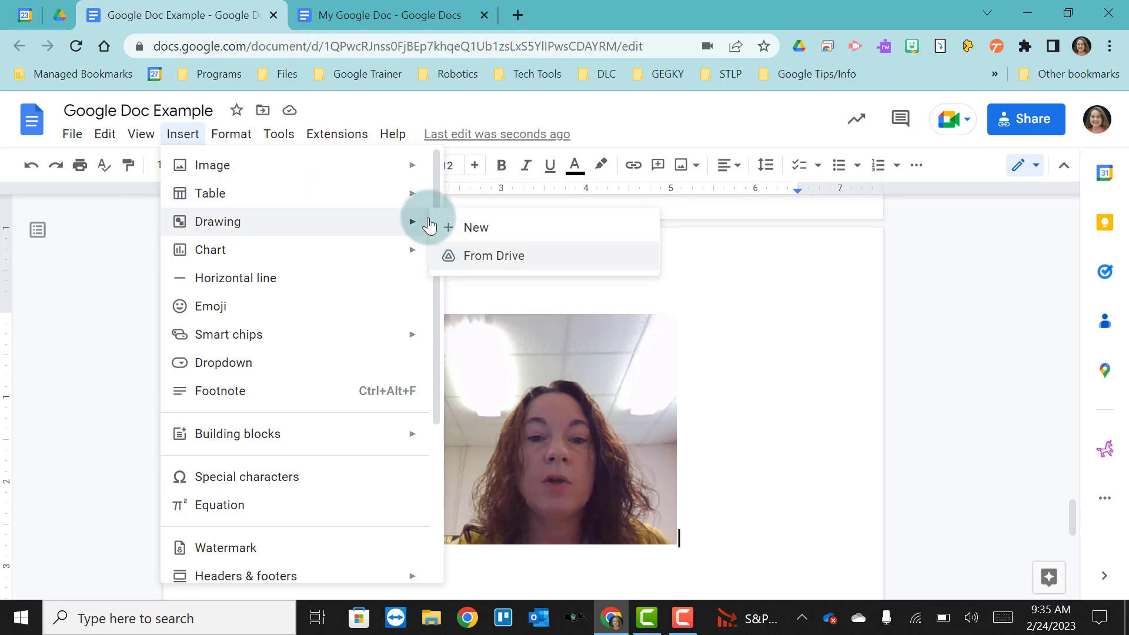
{"action": "mouse_move", "coordinate": [388, 200]}
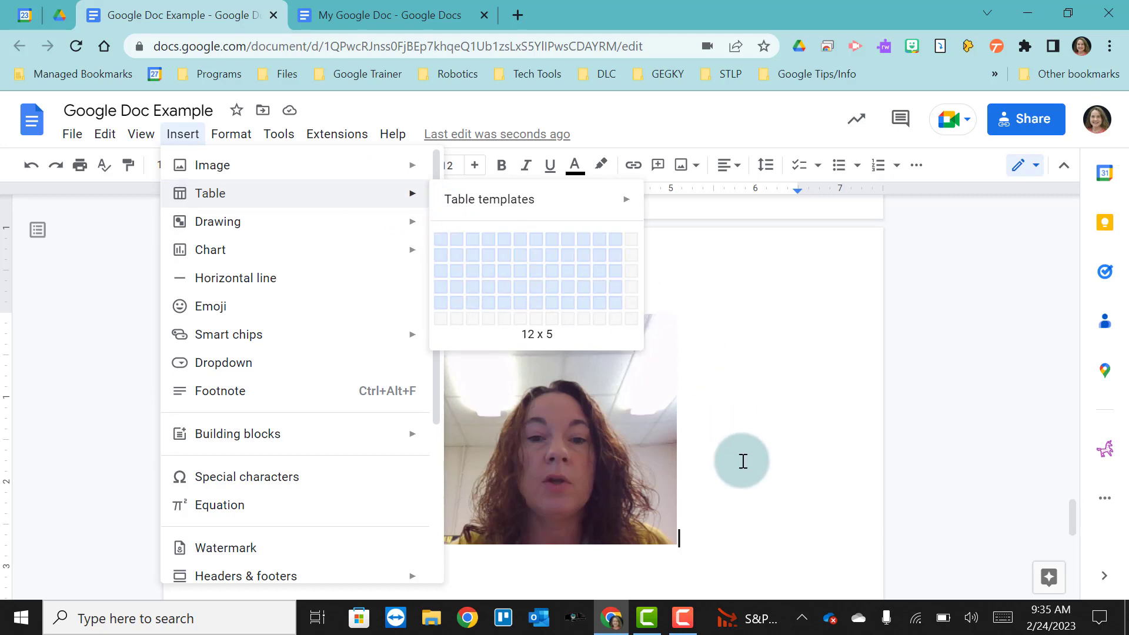
Insert a 1 x 1 table on a new line below the webcam photo and enter "Type the answer." in it.
{"action": "left_click", "coordinate": [719, 536]}
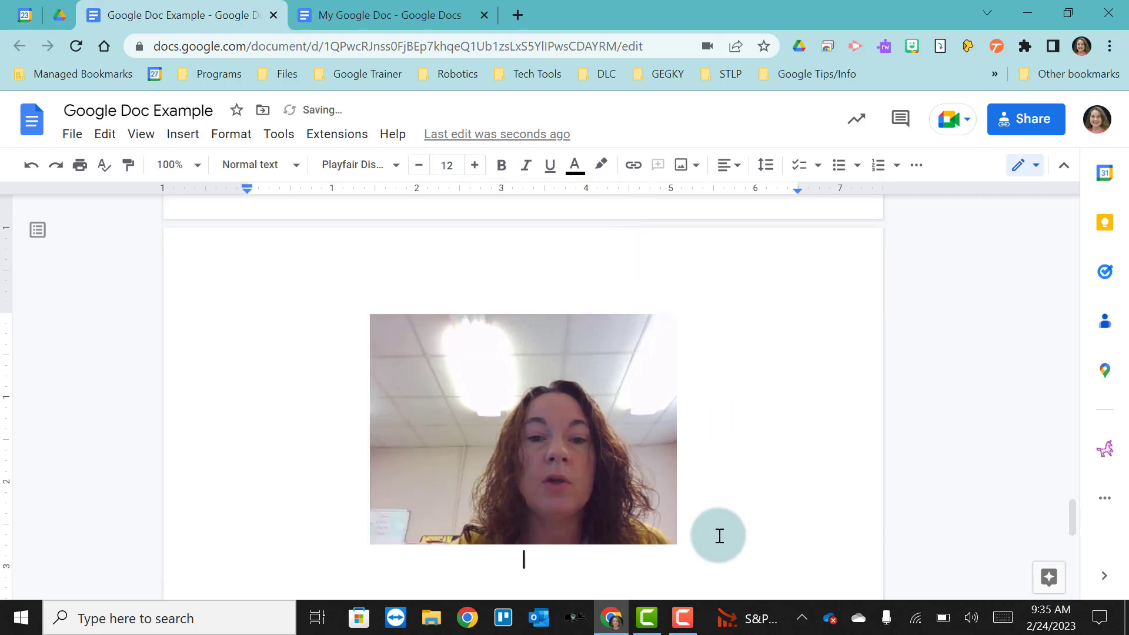
{"action": "left_click", "coordinate": [182, 134]}
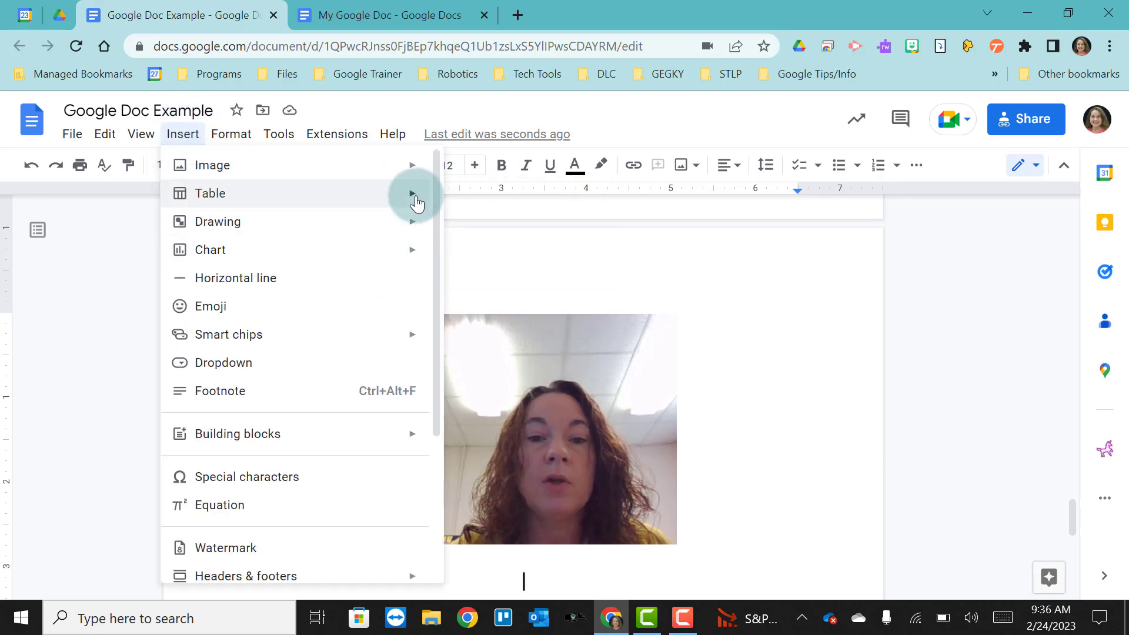
{"action": "left_click", "coordinate": [441, 241]}
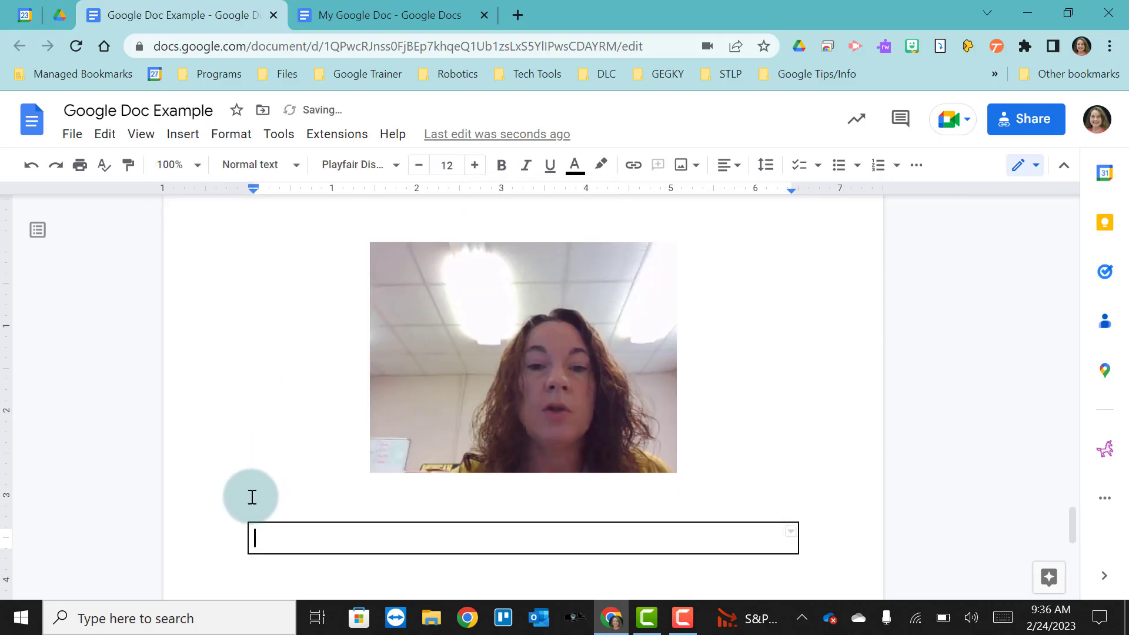
{"action": "type", "text": "Type the answer"}
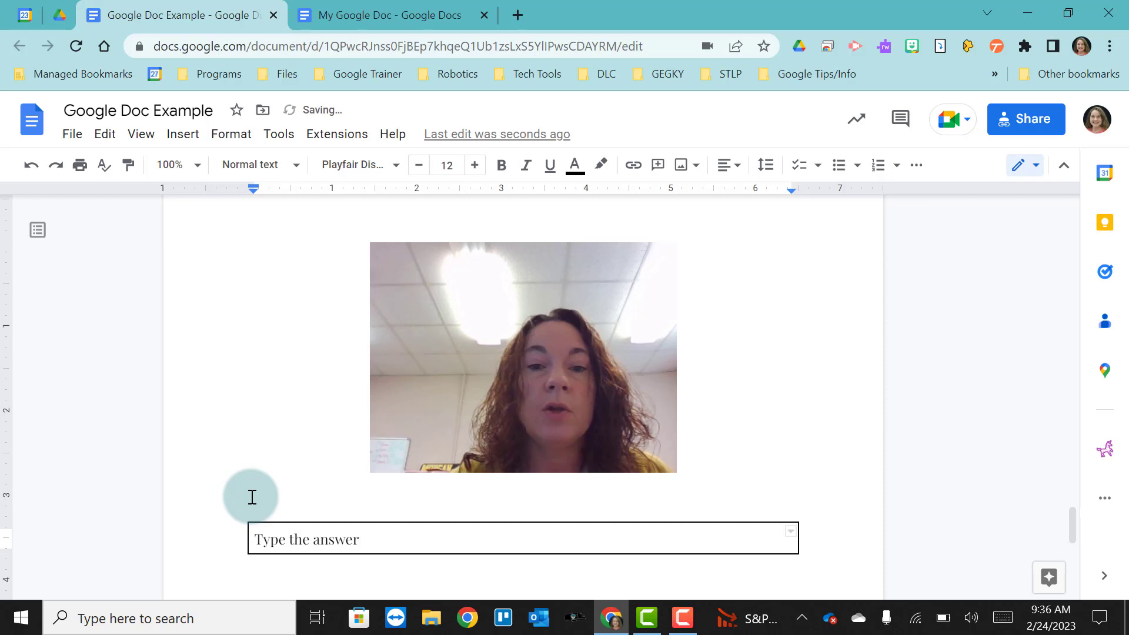
{"action": "type", "text": "."}
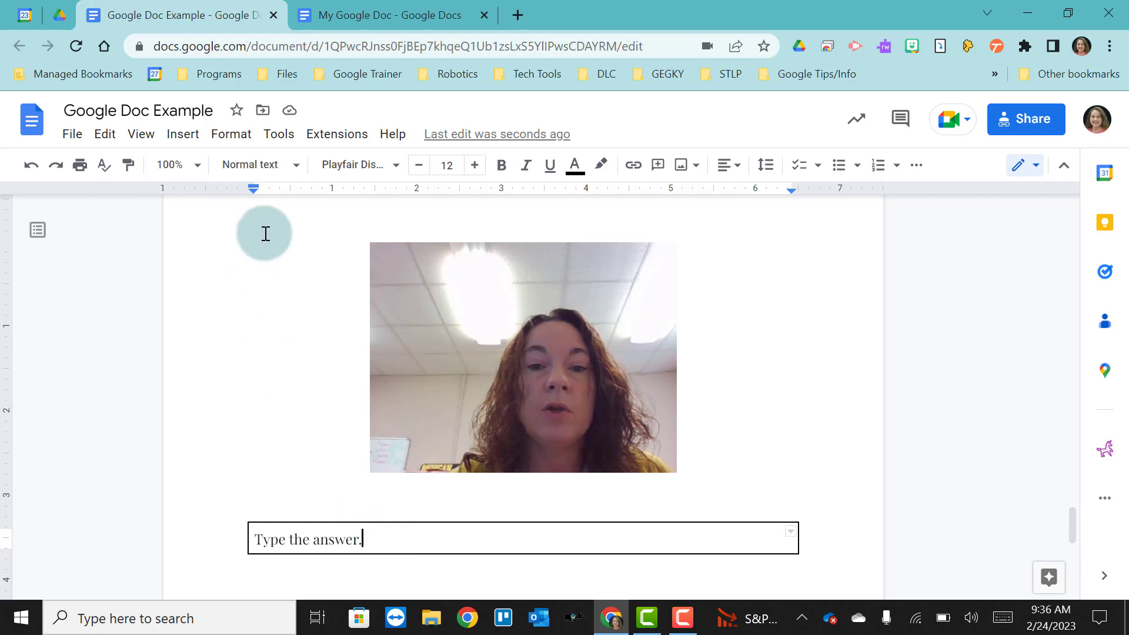
Open a new blank drawing for the line below the table, and close it without drawing anything.
{"action": "left_click", "coordinate": [263, 568]}
{"action": "left_click", "coordinate": [187, 144]}
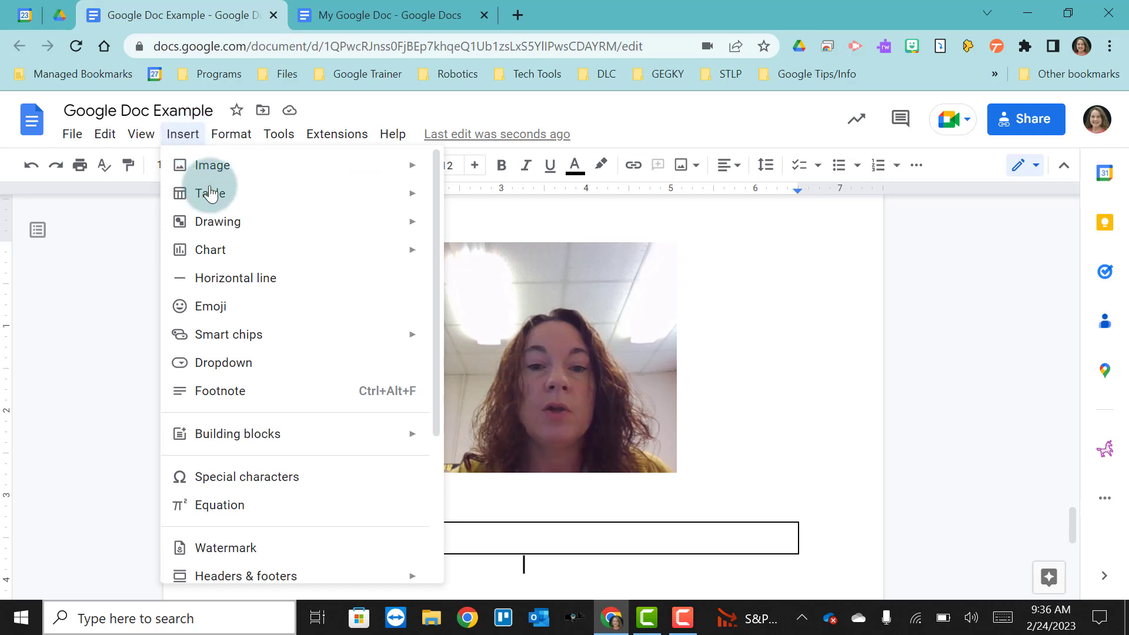
{"action": "mouse_move", "coordinate": [221, 230]}
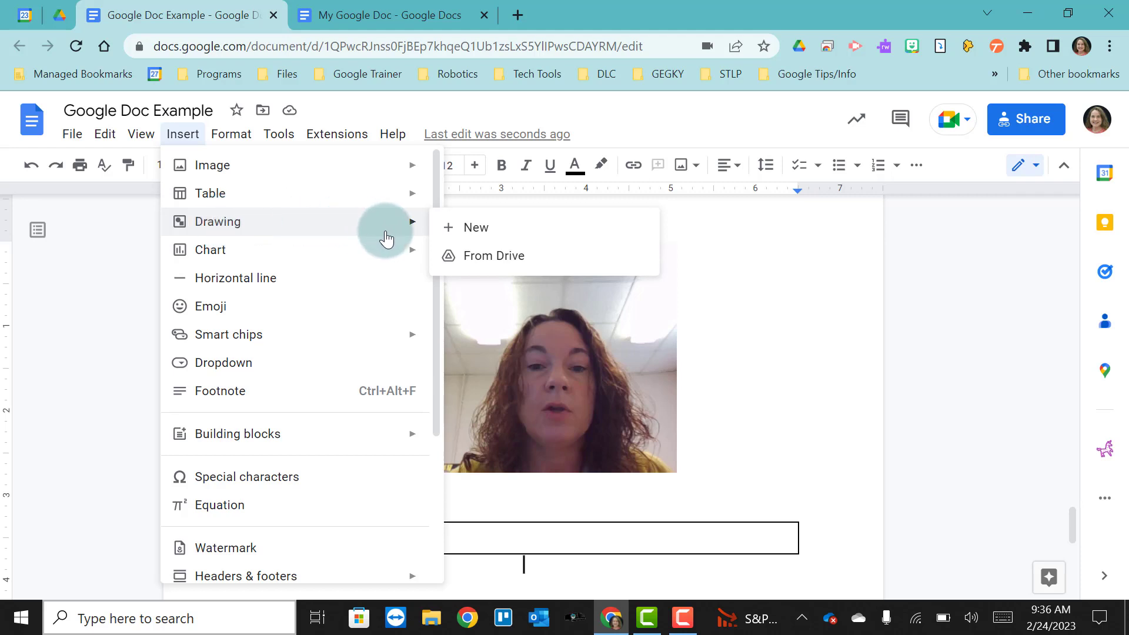
{"action": "left_click", "coordinate": [460, 234]}
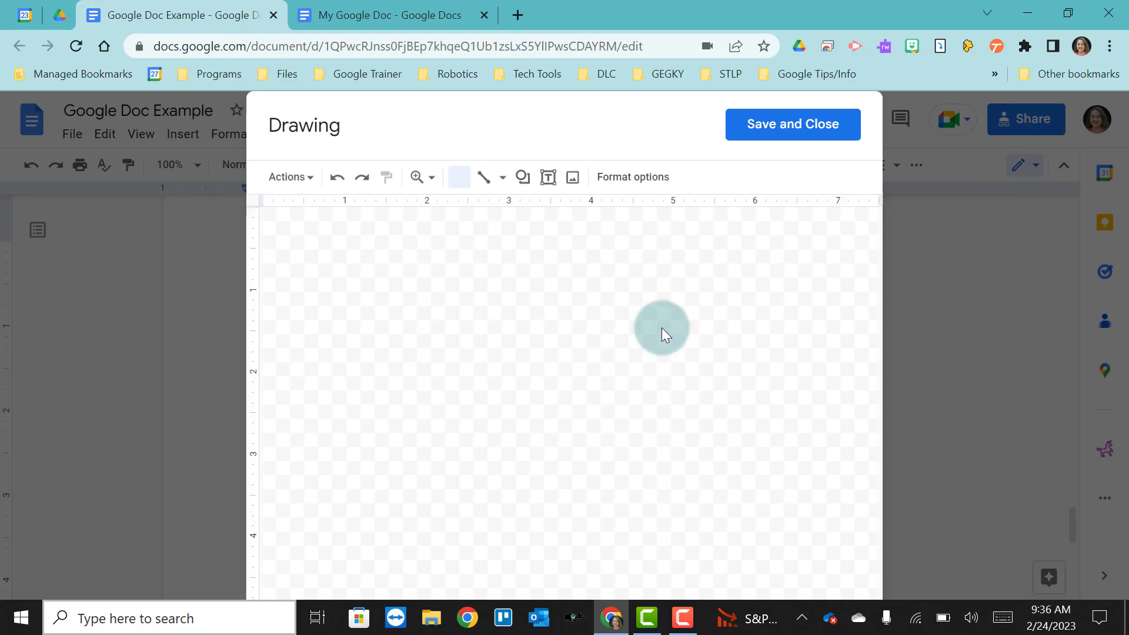
{"action": "left_click", "coordinate": [771, 132]}
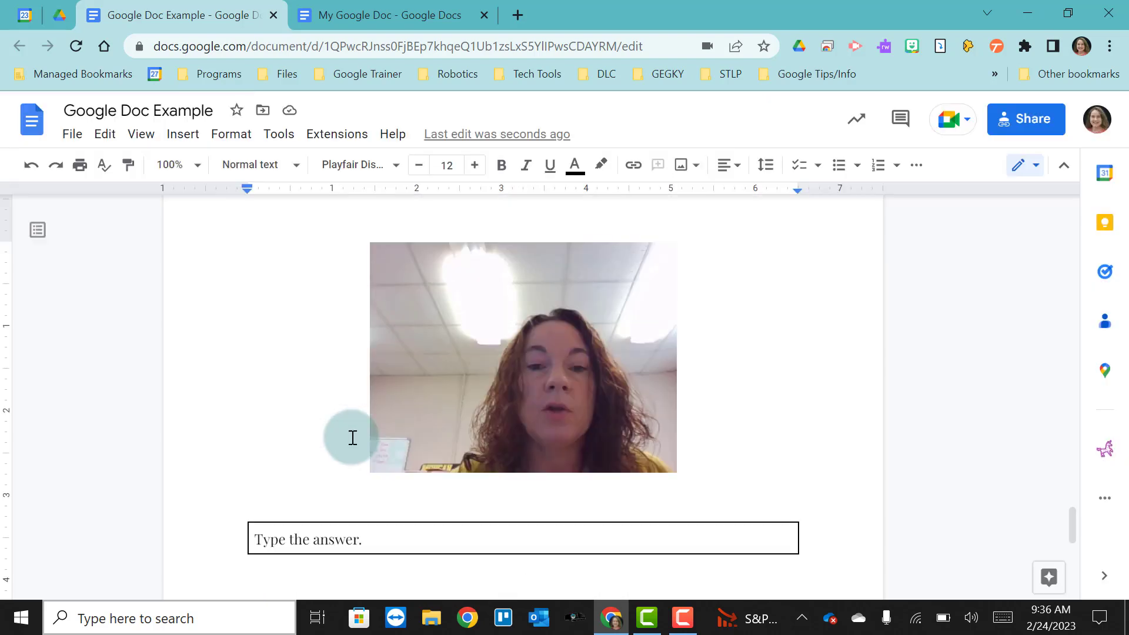
Start a new line beneath the one-cell table.
{"action": "scroll", "coordinate": [268, 335], "scroll_direction": "down", "scroll_amount": 3}
{"action": "key", "text": "Return"}
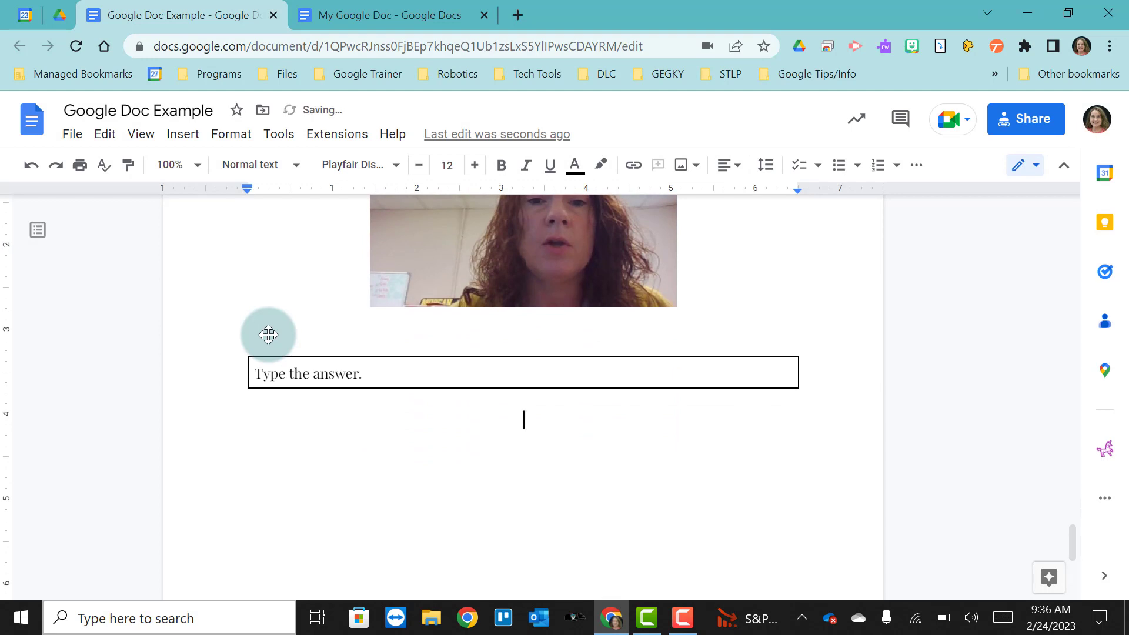
{"action": "left_click", "coordinate": [184, 135]}
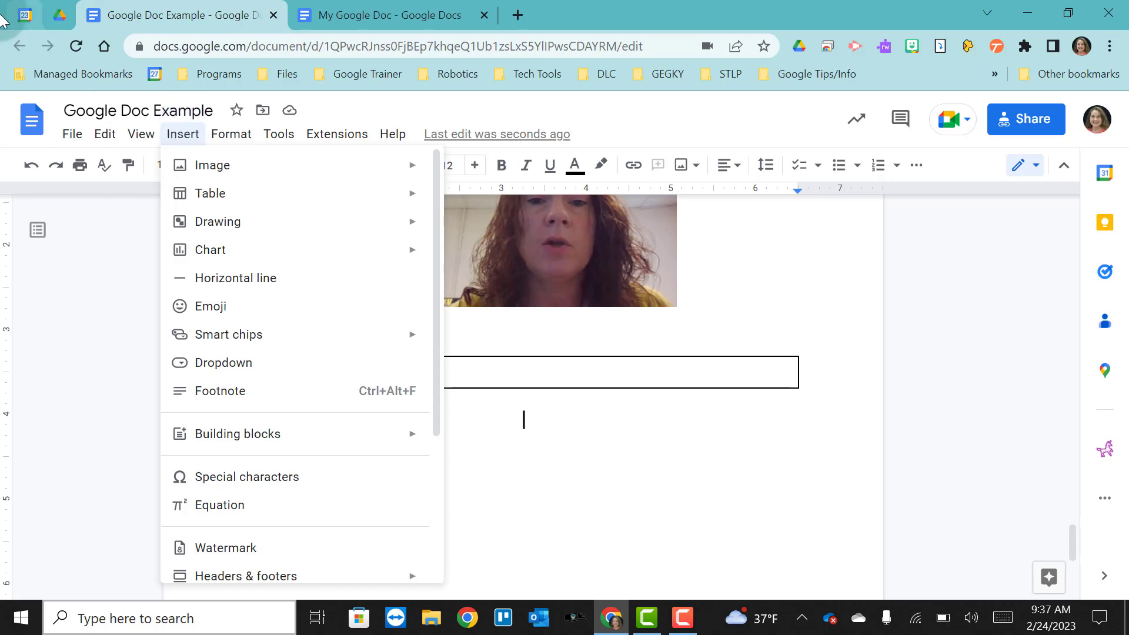
{"action": "left_click", "coordinate": [72, 134]}
{"action": "scroll", "coordinate": [182, 201], "scroll_direction": "down", "scroll_amount": 1}
{"action": "scroll", "coordinate": [181, 201], "scroll_direction": "down", "scroll_amount": 2}
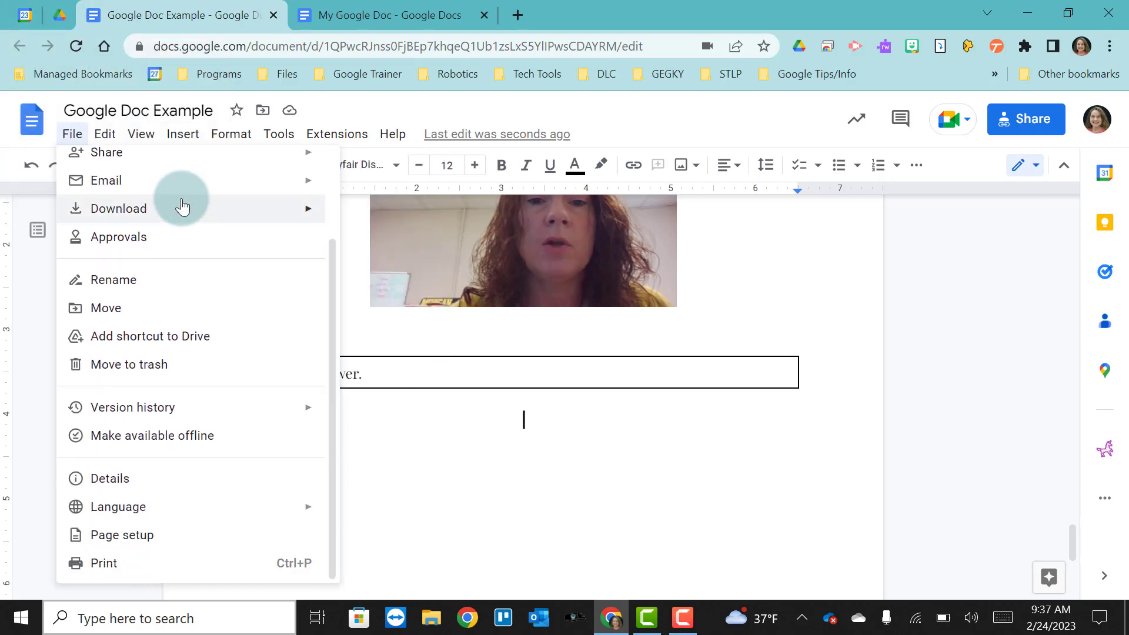
{"action": "mouse_move", "coordinate": [184, 139]}
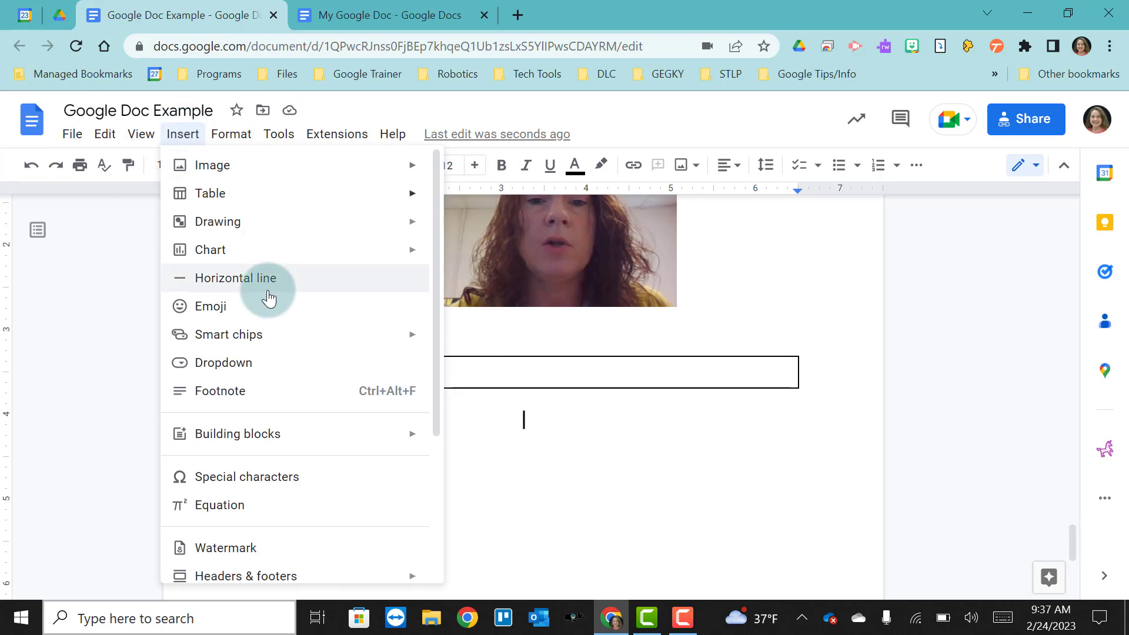
{"action": "scroll", "coordinate": [269, 294], "scroll_direction": "down", "scroll_amount": 3}
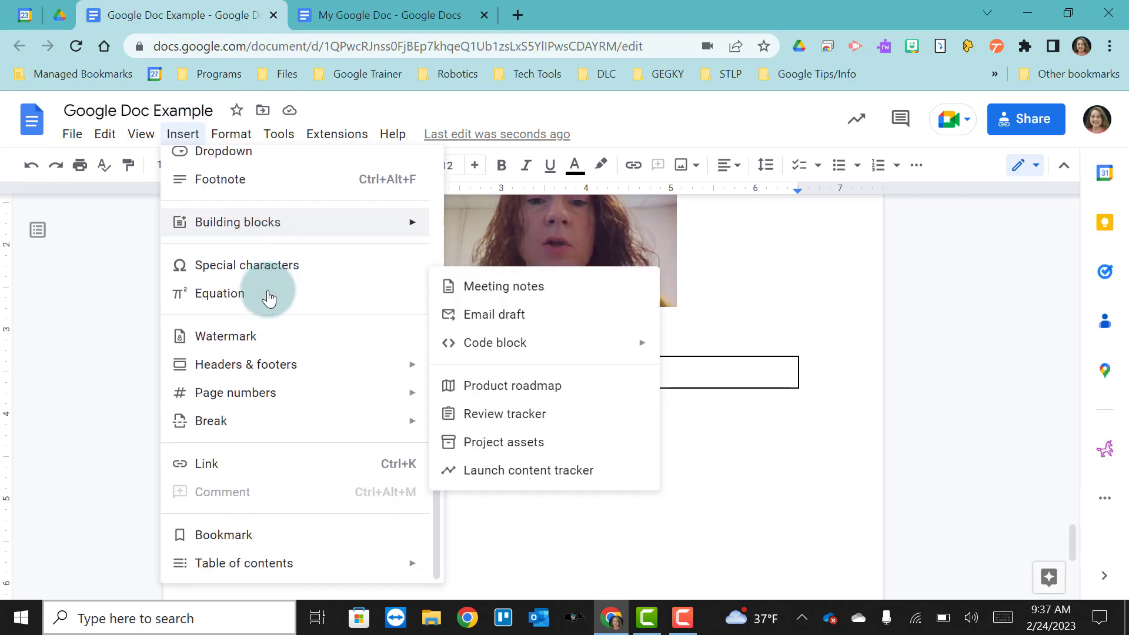
{"action": "scroll", "coordinate": [269, 297], "scroll_direction": "up", "scroll_amount": 3}
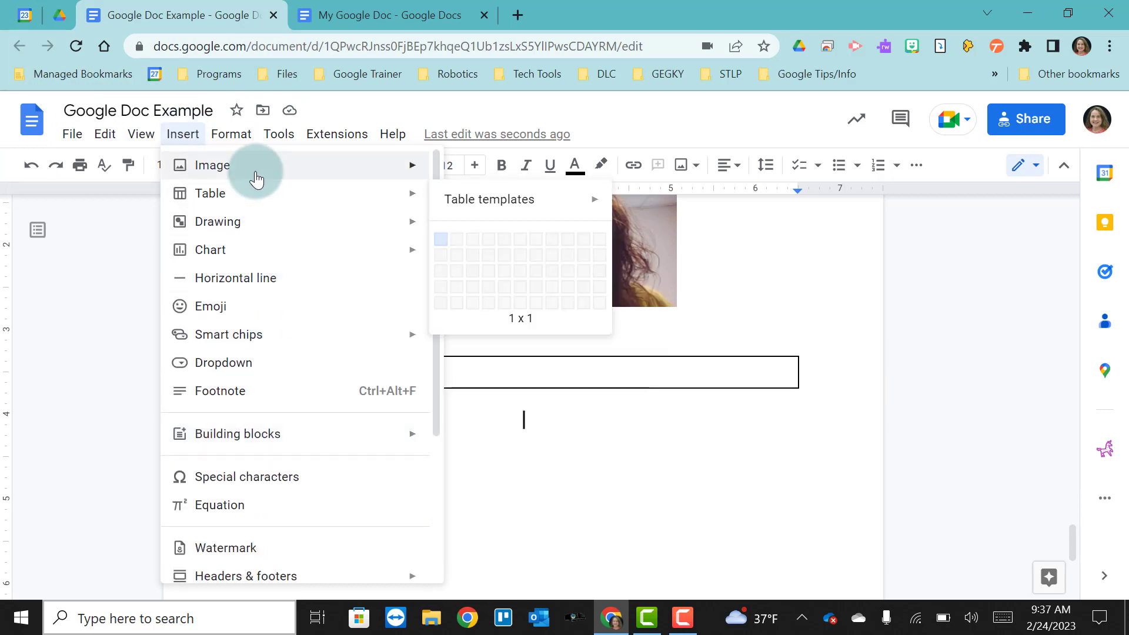
{"action": "mouse_move", "coordinate": [257, 179]}
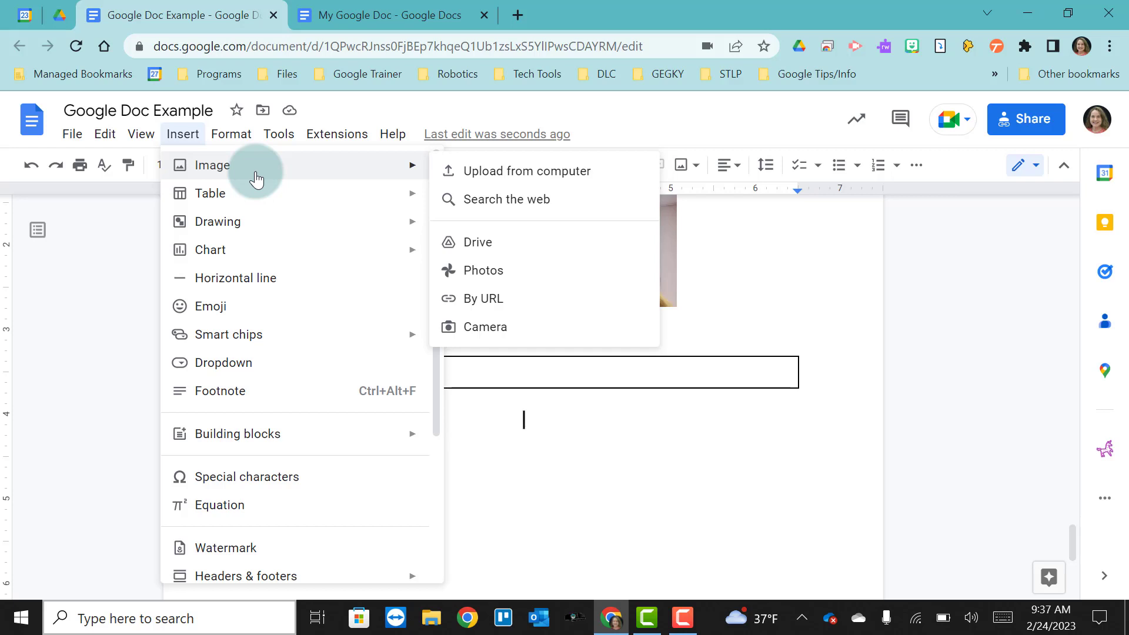